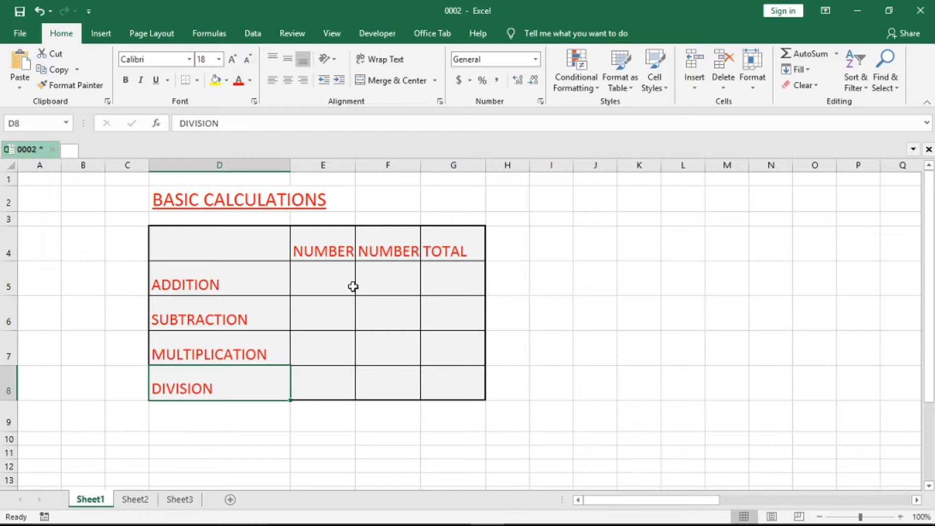
{"action": "left_click", "coordinate": [344, 252]}
{"action": "left_click", "coordinate": [389, 251]}
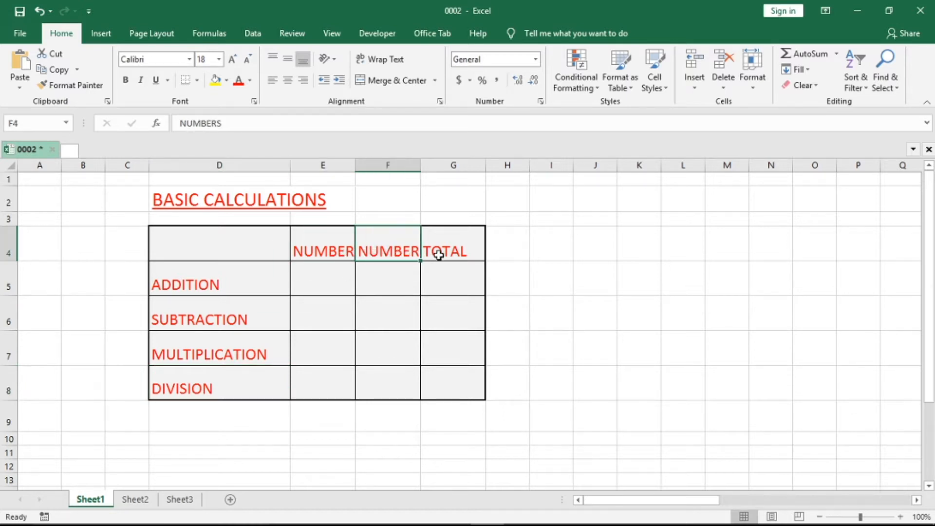
{"action": "left_click", "coordinate": [438, 254]}
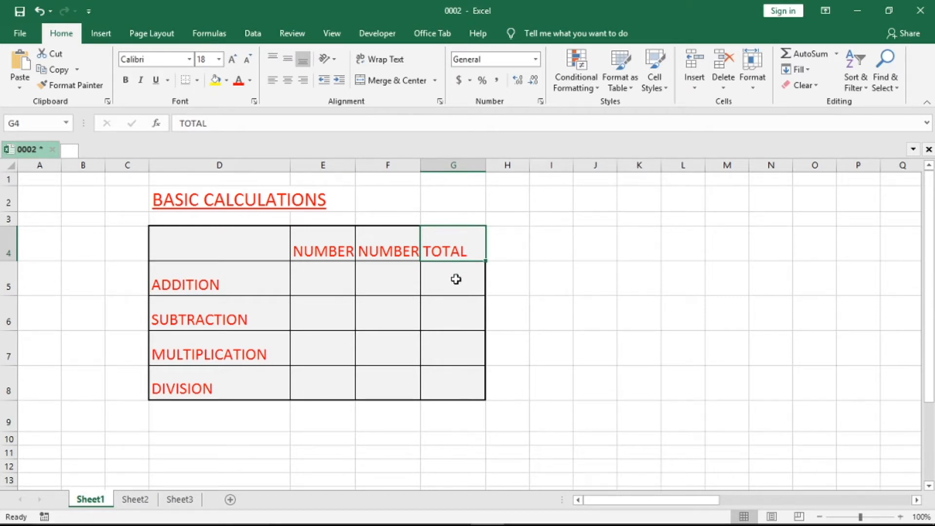
{"action": "left_click", "coordinate": [442, 288]}
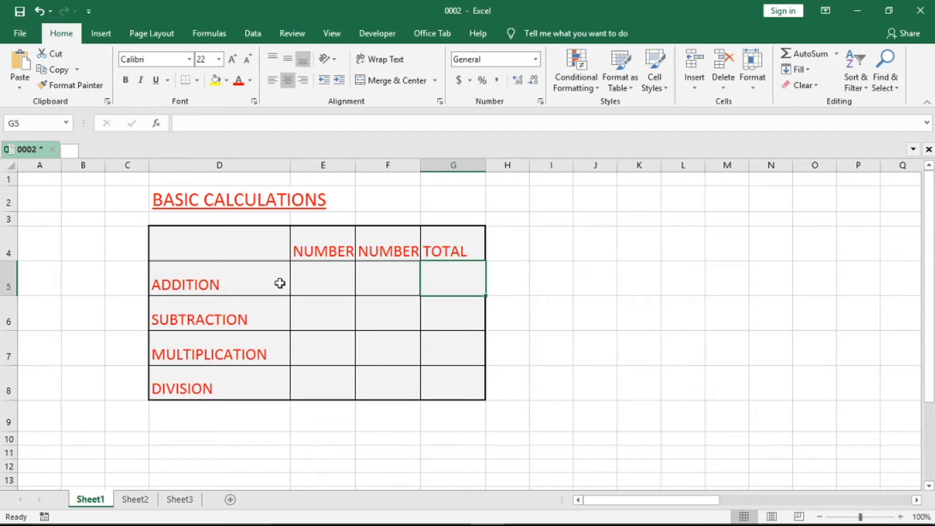
{"action": "left_click_drag", "start_coordinate": [205, 285], "coordinate": [418, 278]}
Enter the formula =E5+F5 in cell G5, the total of the ADDITION row
{"action": "left_click", "coordinate": [437, 279]}
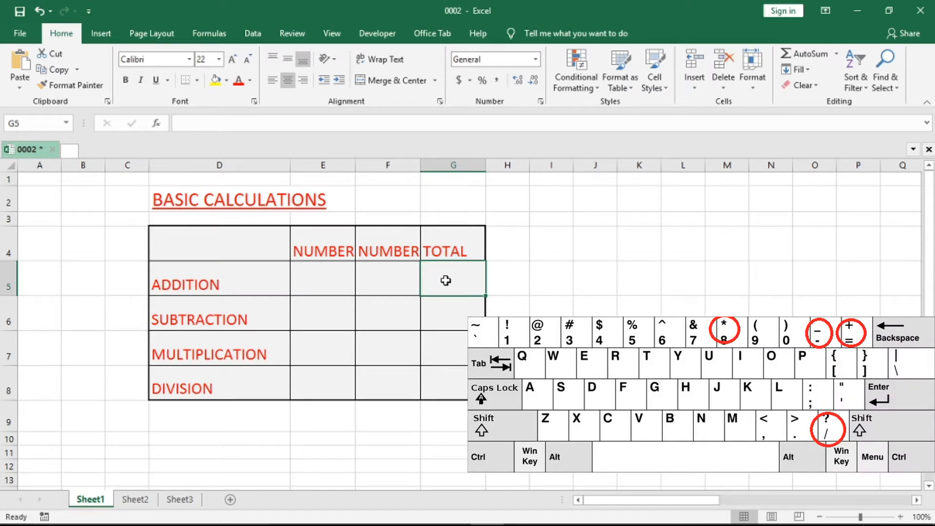
{"action": "type", "text": "="}
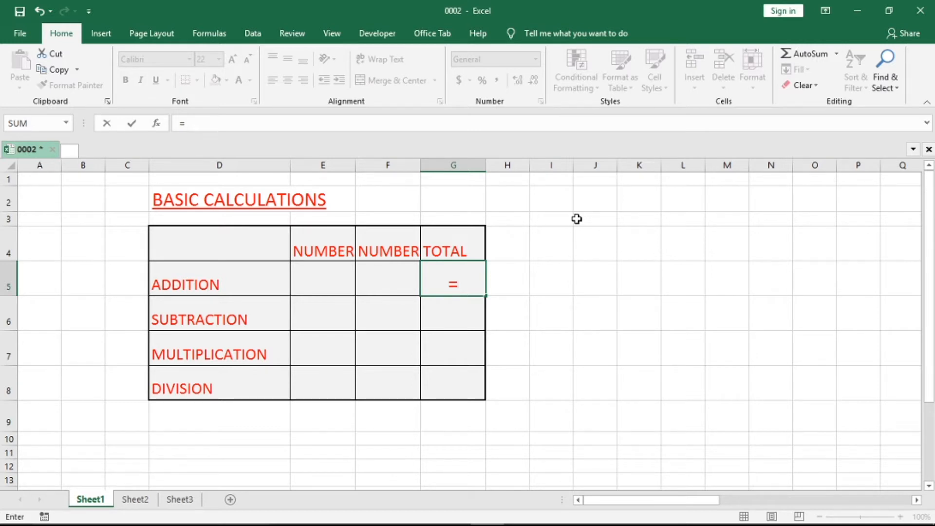
{"action": "left_click", "coordinate": [325, 272]}
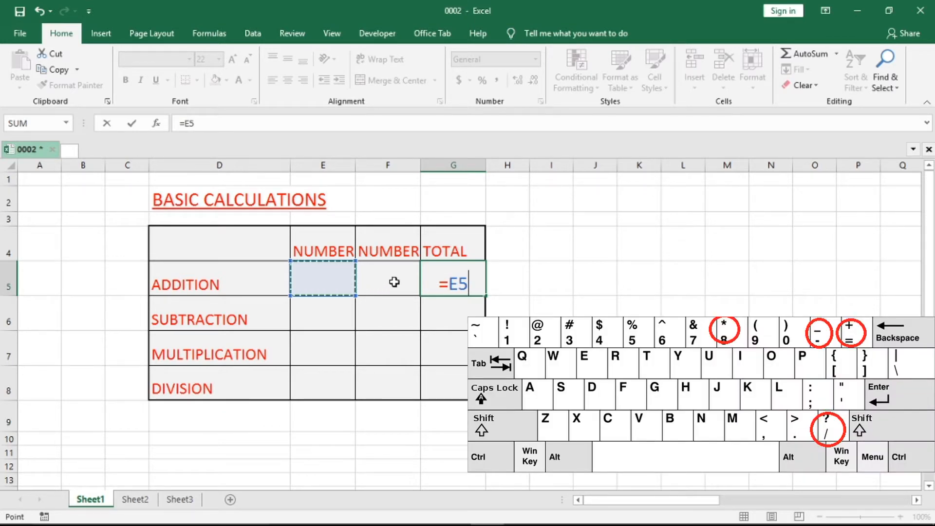
{"action": "type", "text": "+"}
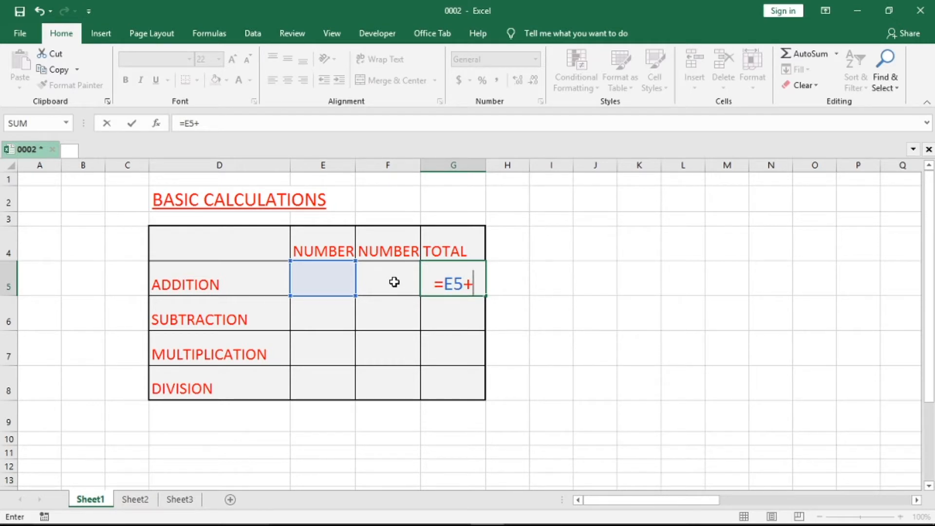
{"action": "left_click", "coordinate": [393, 282]}
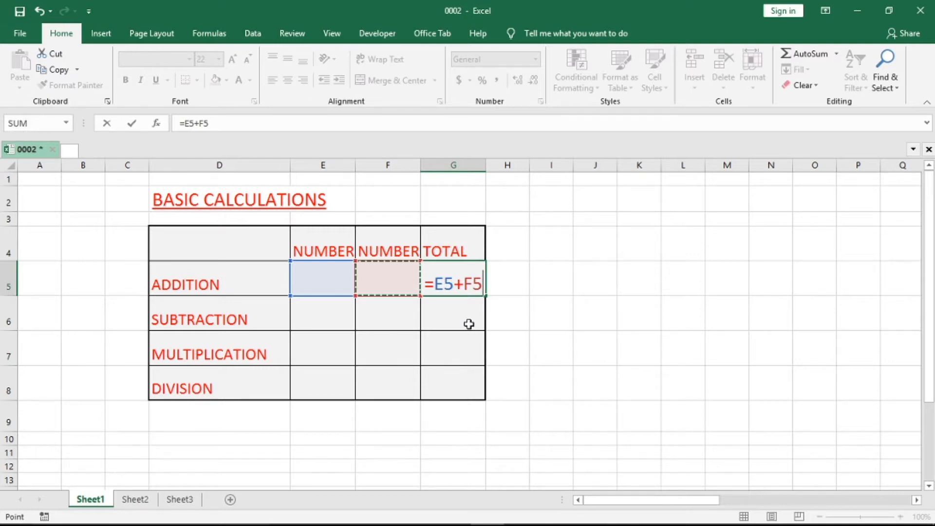
{"action": "key", "text": "Return"}
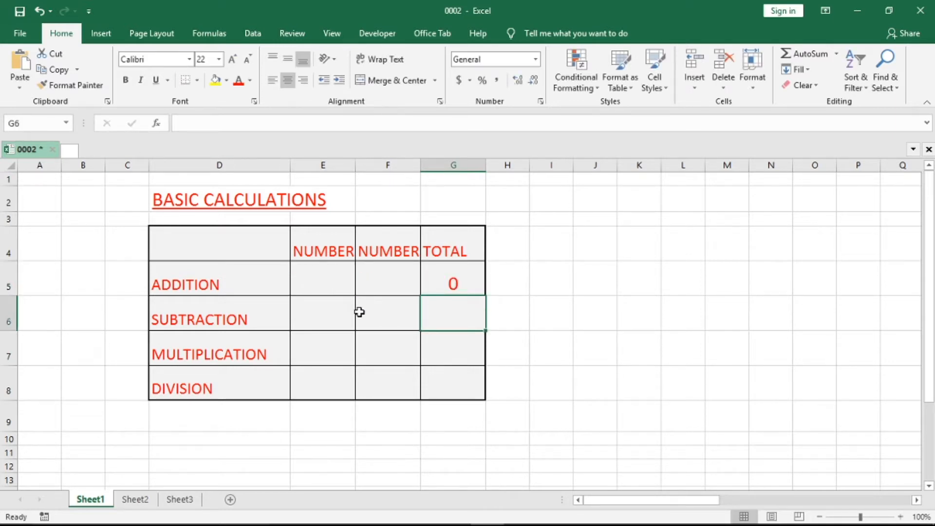
Enter 10 in E5 and 5 in F5 as the two numbers of the ADDITION row
{"action": "left_click", "coordinate": [448, 286]}
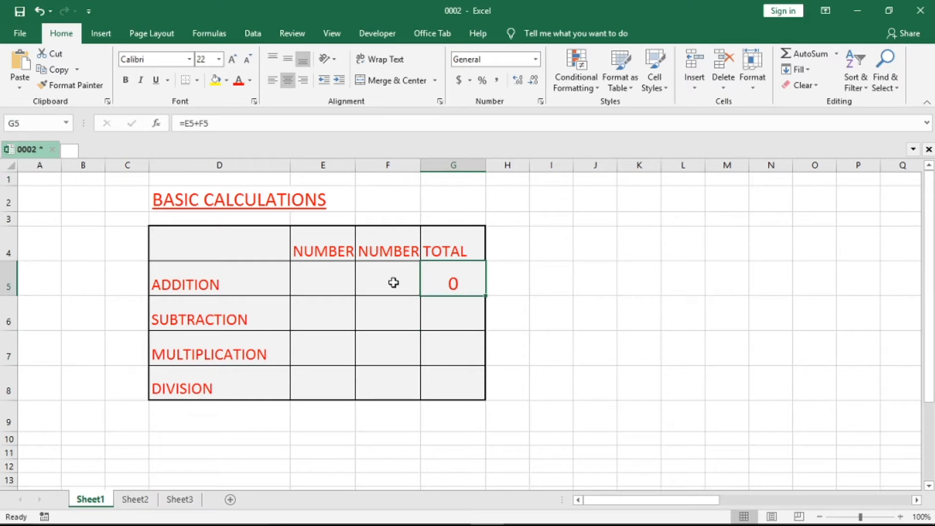
{"action": "left_click", "coordinate": [326, 285]}
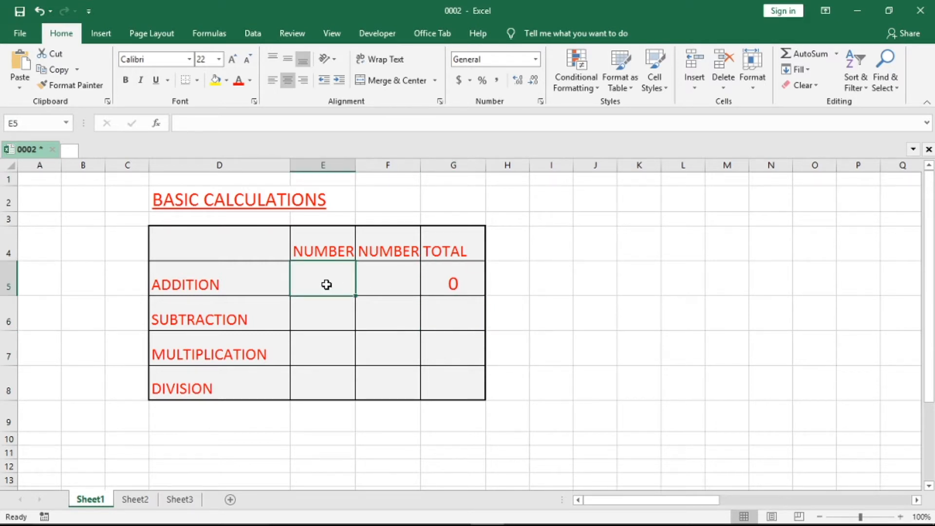
{"action": "type", "text": "10"}
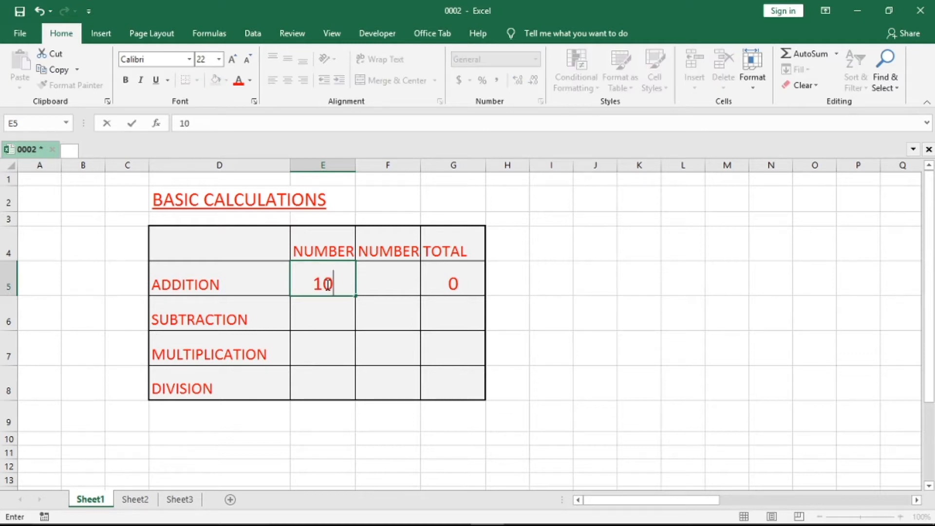
{"action": "key", "text": "Tab"}
{"action": "type", "text": "5"}
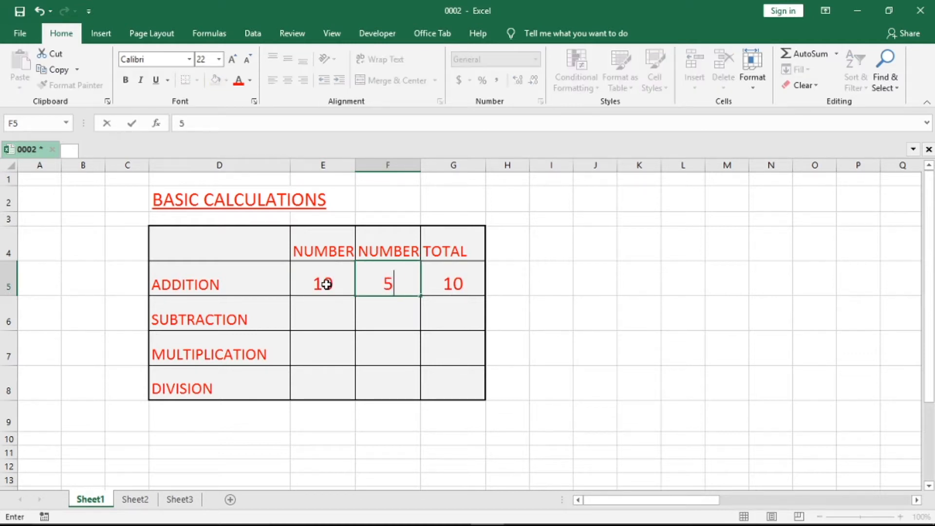
{"action": "key", "text": "Return"}
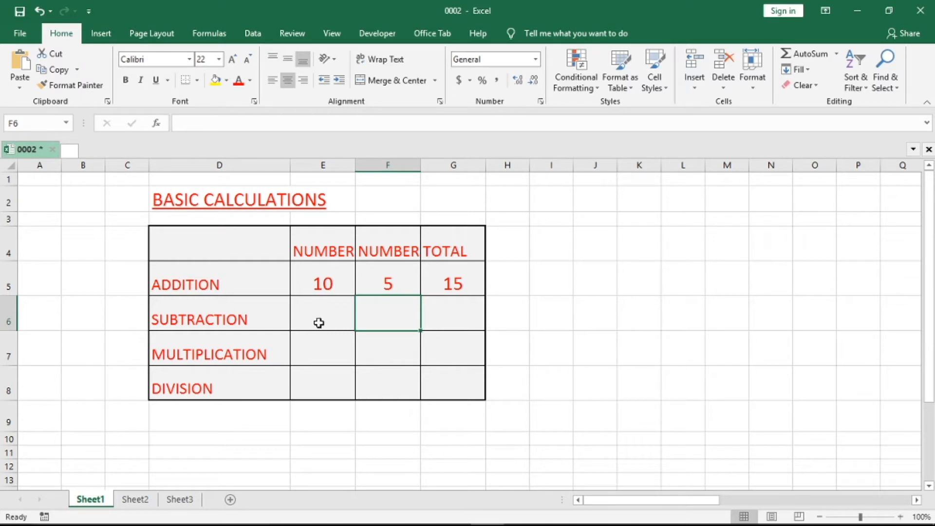
Check the formula in the ADDITION total, and change the row's second number in F5 to 8
{"action": "key", "text": "Up"}
{"action": "key", "text": "Right"}
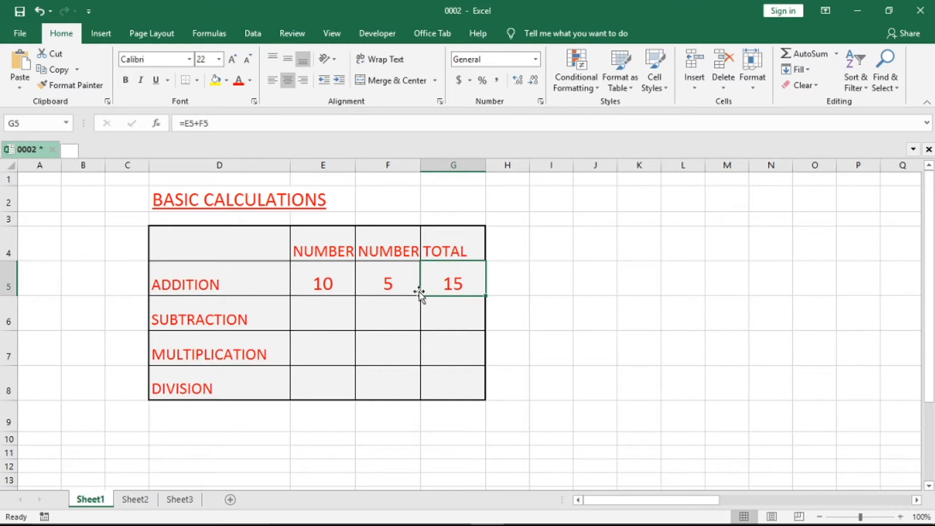
{"action": "left_click", "coordinate": [370, 286]}
{"action": "type", "text": "8"}
{"action": "key", "text": "Return"}
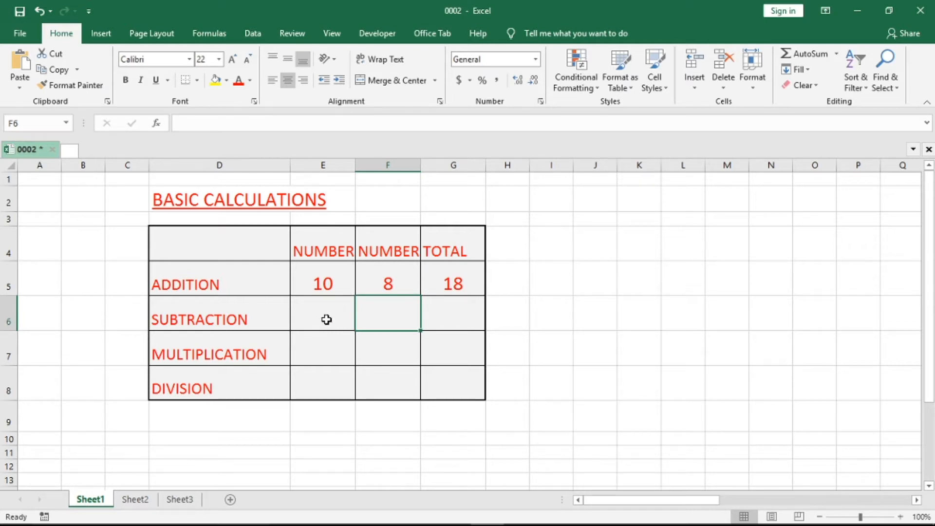
Enter the formula =E6-F6 in cell G6, the total of the SUBTRACTION row
{"action": "left_click", "coordinate": [441, 313]}
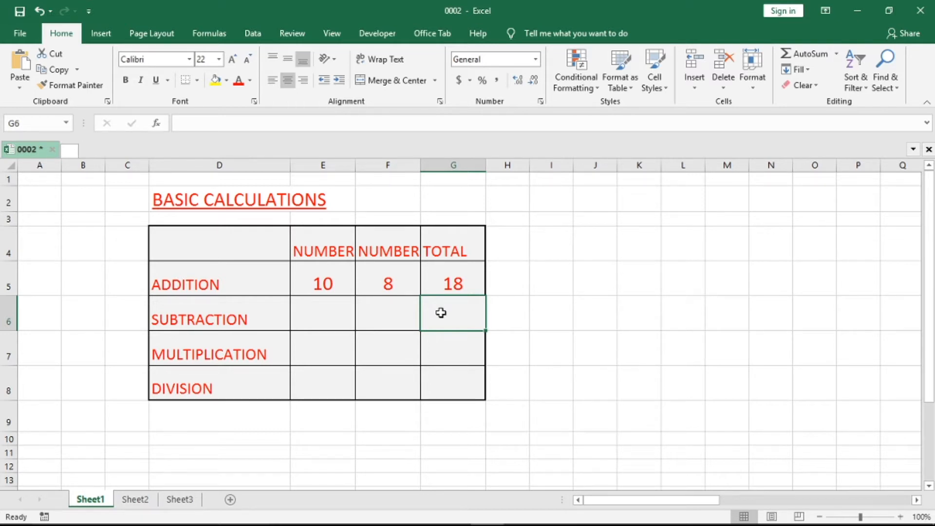
{"action": "type", "text": "="}
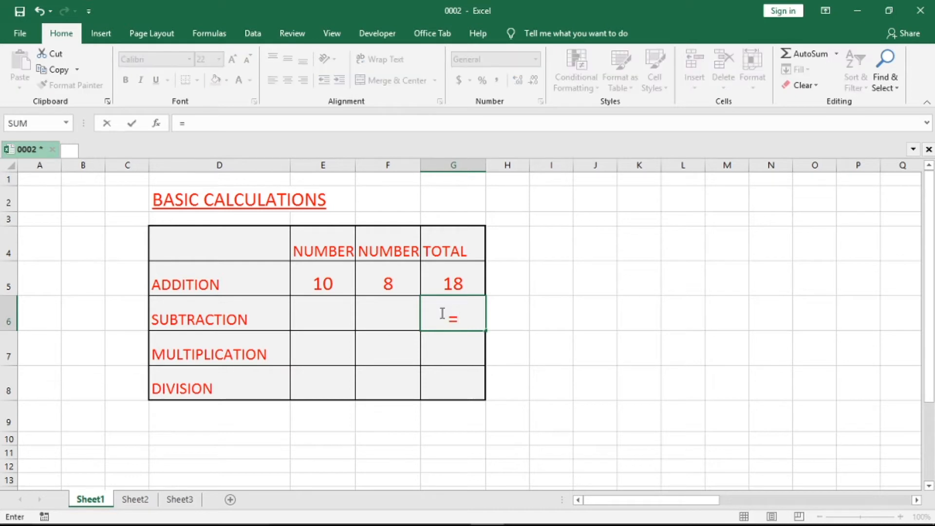
{"action": "left_click", "coordinate": [332, 313]}
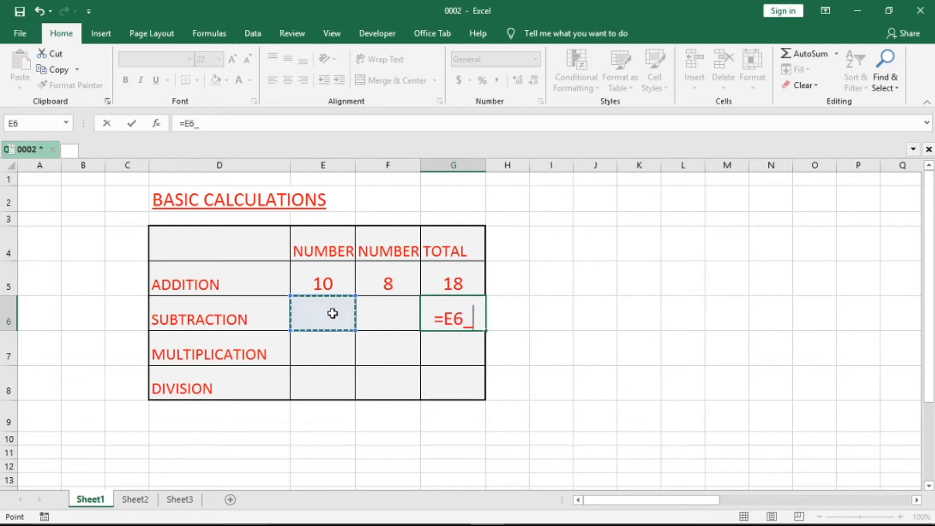
{"action": "type", "text": "_"}
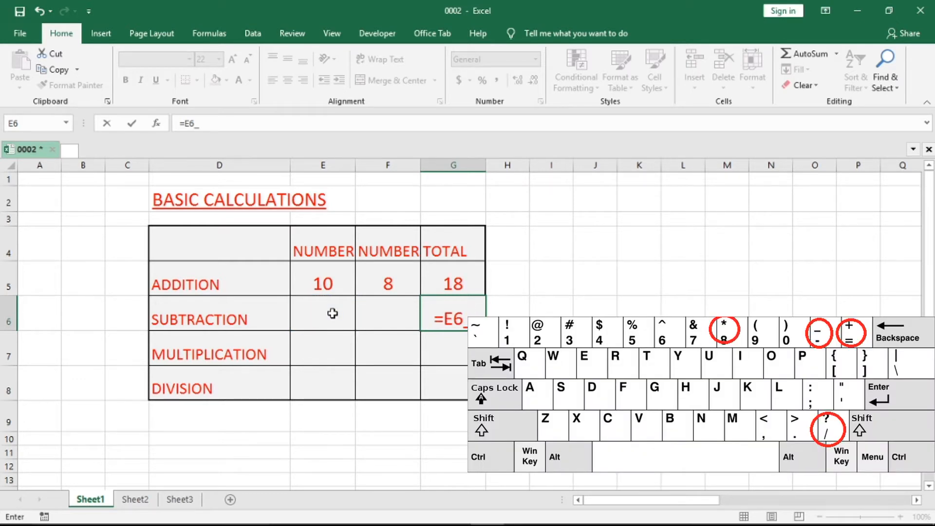
{"action": "key", "text": "BackSpace"}
{"action": "type", "text": "-"}
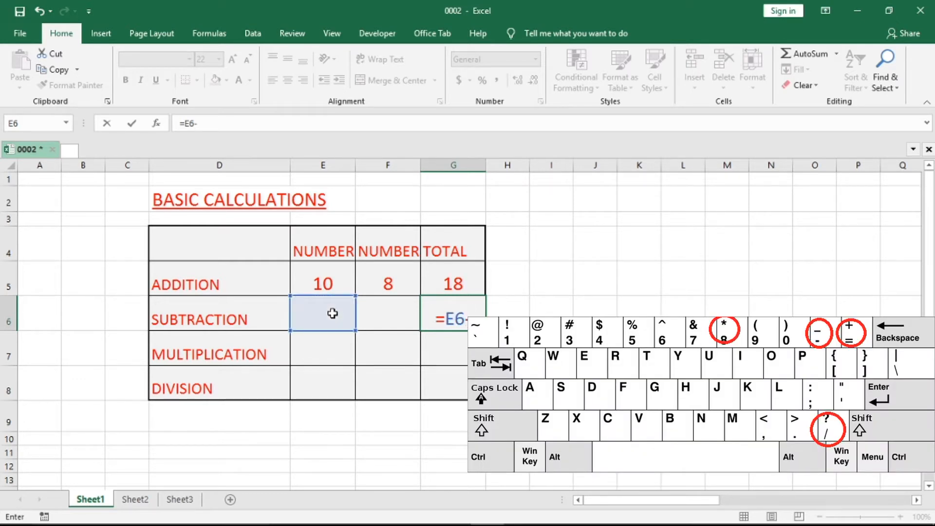
{"action": "left_click", "coordinate": [384, 313]}
{"action": "key", "text": "Return"}
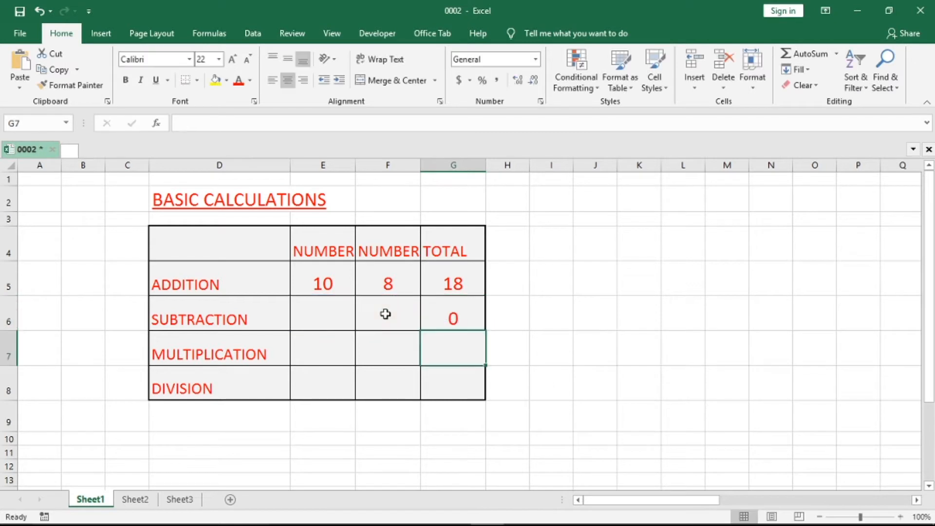
Enter 10 in E6 and 8 in F6 as the two numbers of the SUBTRACTION row
{"action": "left_click", "coordinate": [334, 314]}
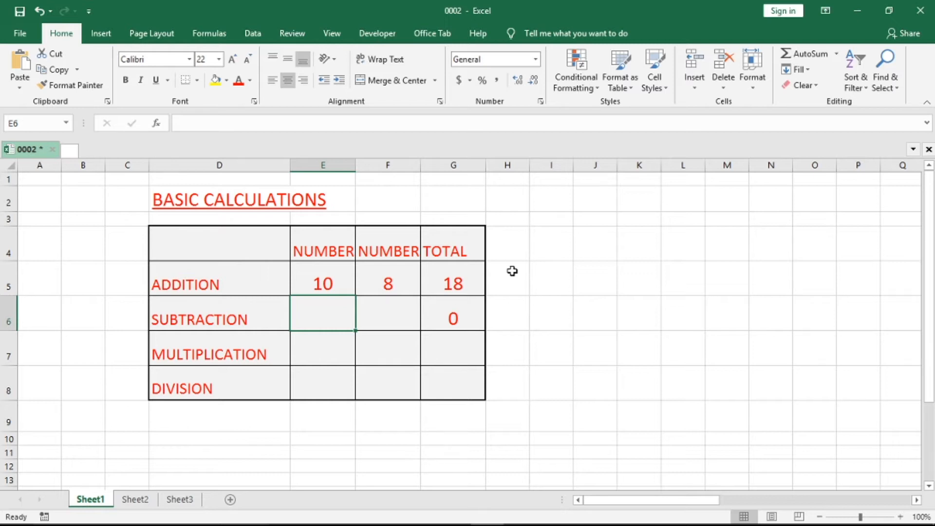
{"action": "type", "text": "10"}
{"action": "key", "text": "Tab"}
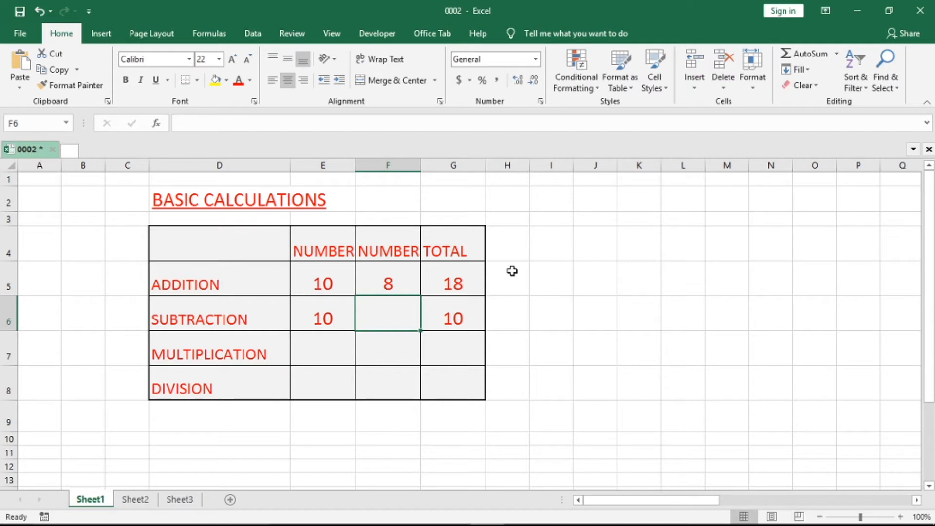
{"action": "type", "text": "8"}
{"action": "key", "text": "Return"}
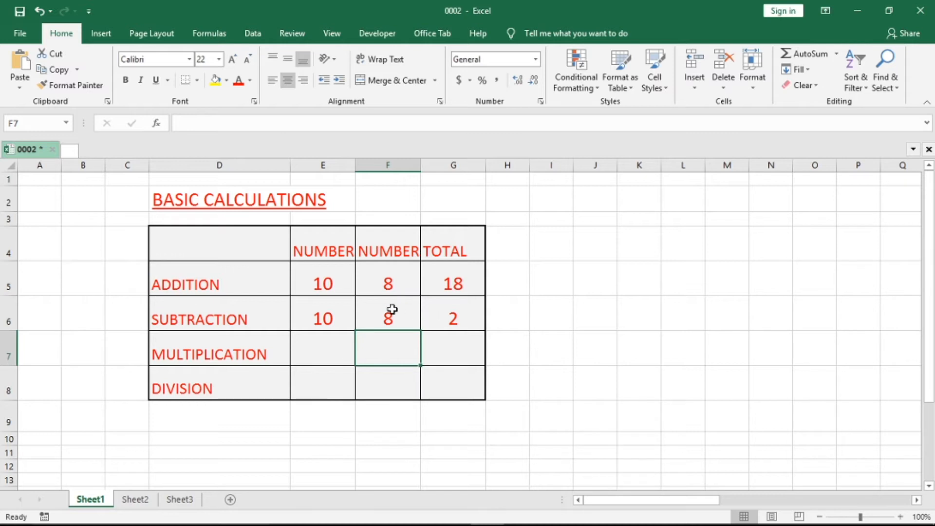
Enter the formula =E7*F7 in cell G7, the total of the MULTIPLICATION row
{"action": "key", "text": "Right"}
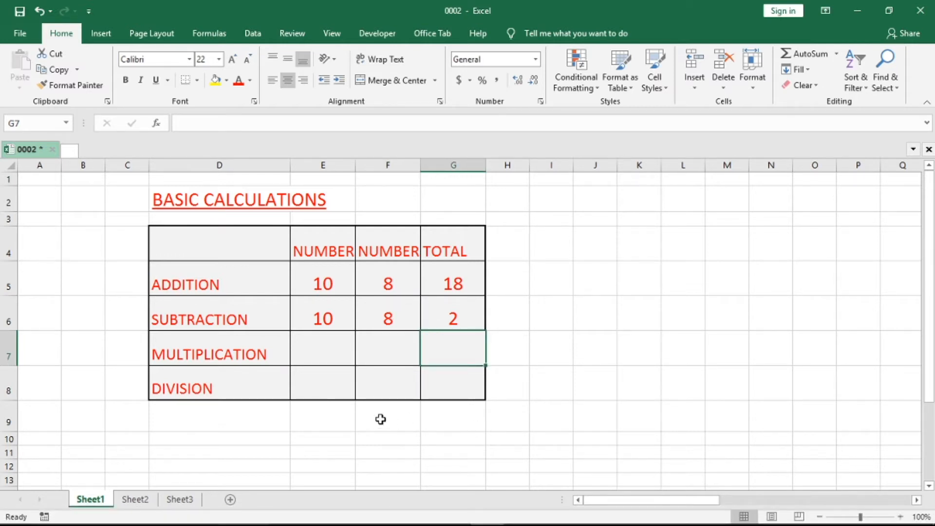
{"action": "left_click", "coordinate": [249, 345]}
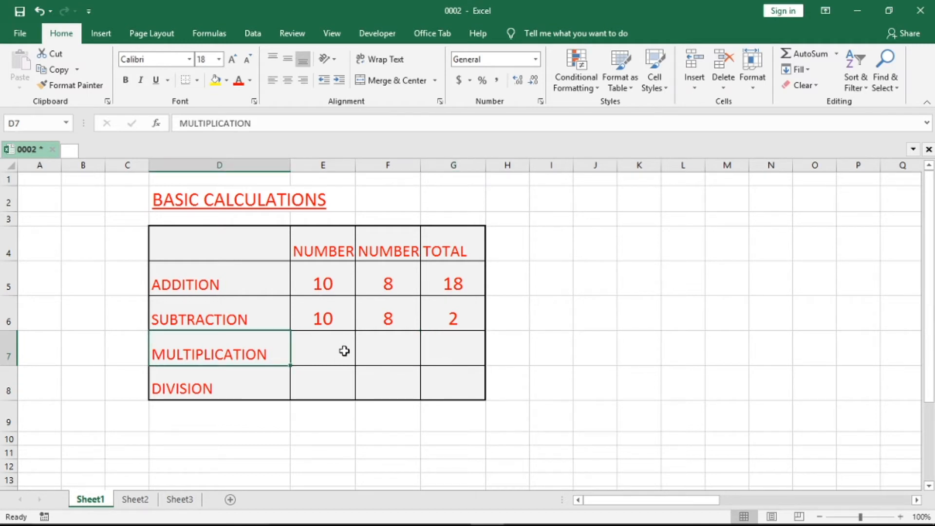
{"action": "left_click", "coordinate": [448, 347]}
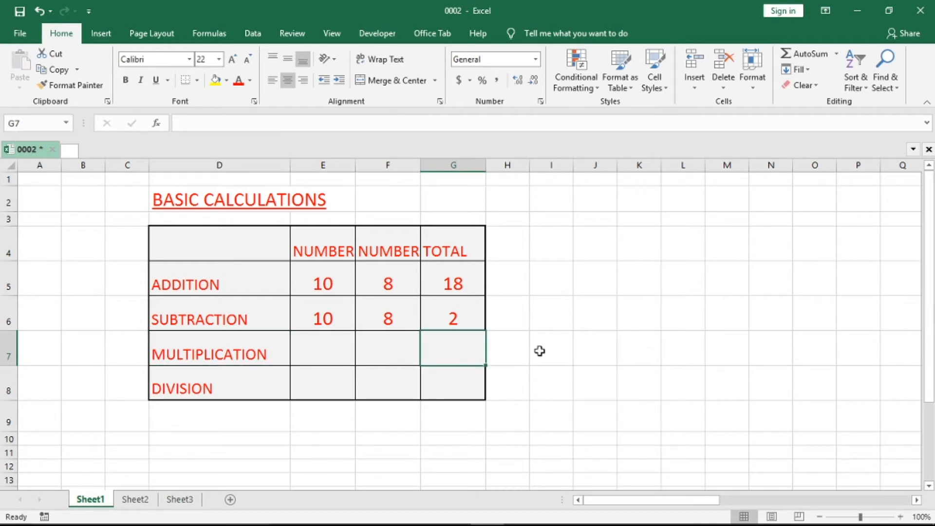
{"action": "type", "text": "="}
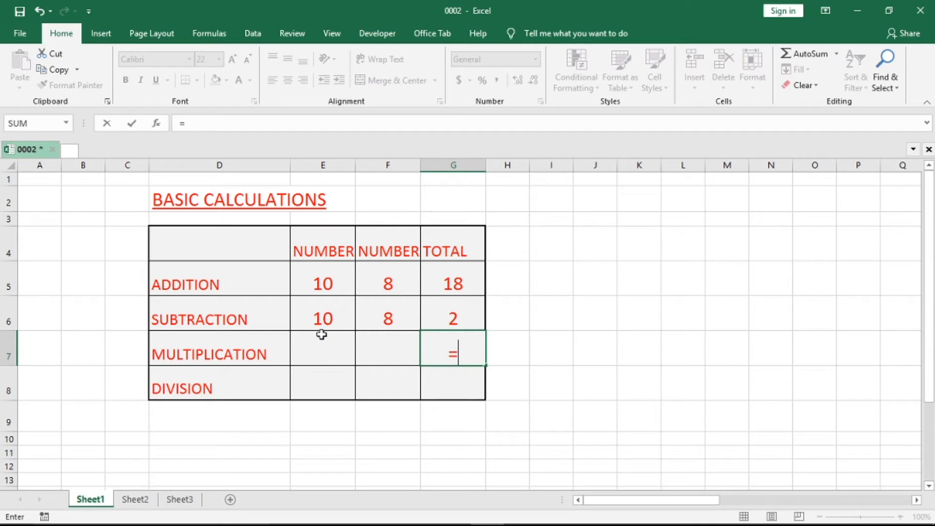
{"action": "left_click", "coordinate": [321, 351]}
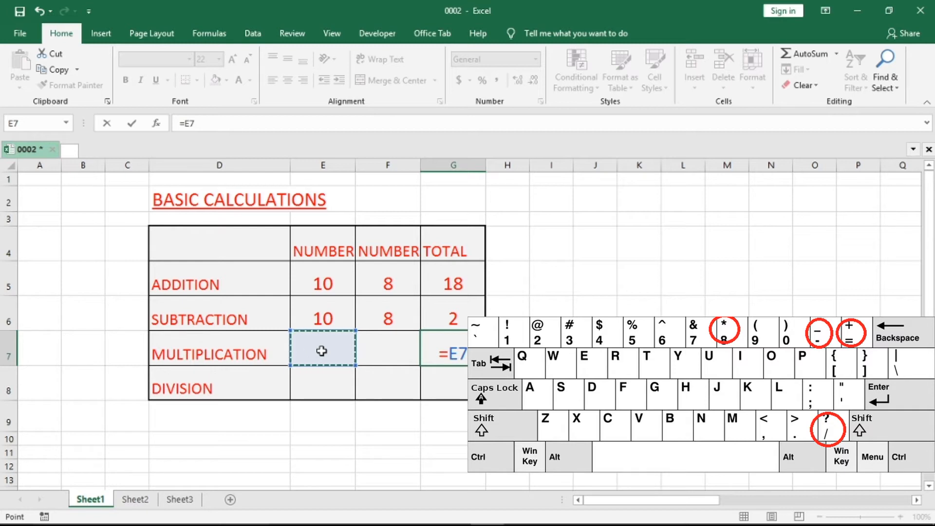
{"action": "type", "text": "*"}
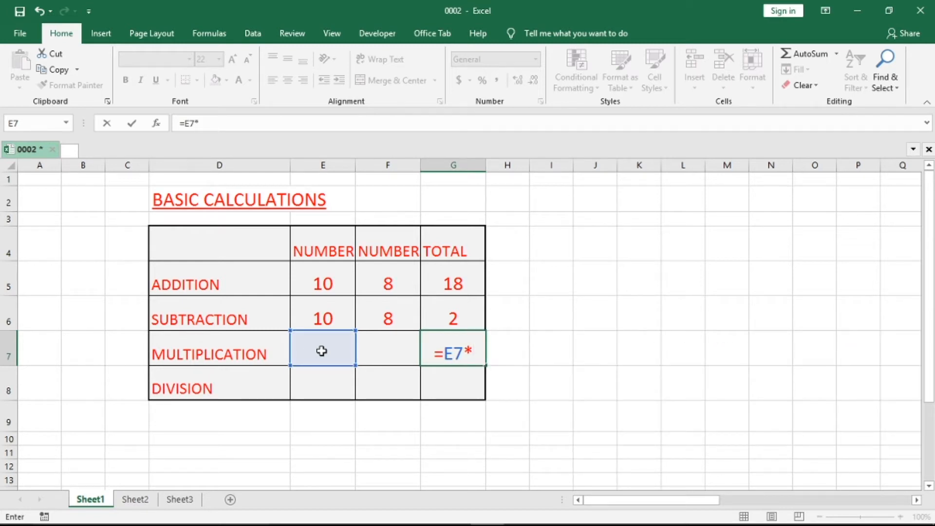
{"action": "left_click", "coordinate": [375, 355]}
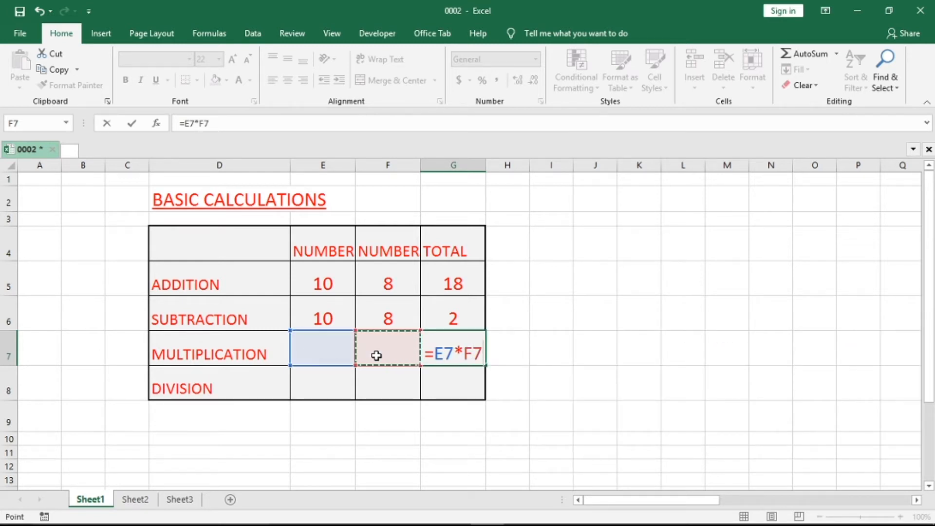
{"action": "key", "text": "Return"}
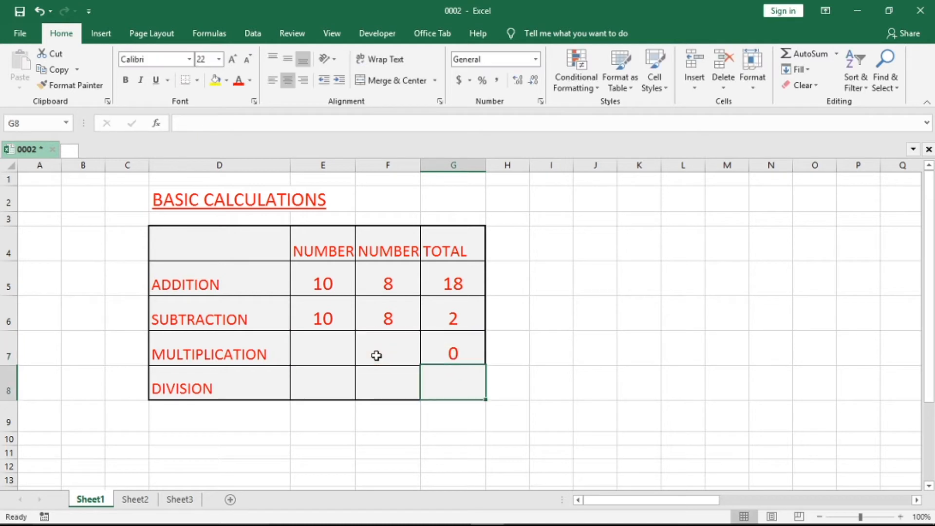
Enter the formula =E8/F8 in cell G8, the total of the DIVISION row
{"action": "left_click", "coordinate": [337, 378]}
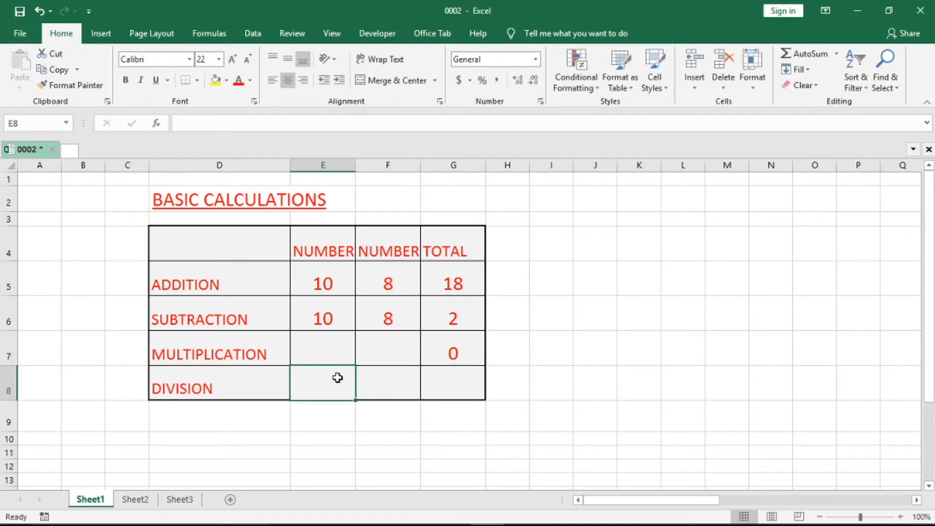
{"action": "key", "text": "Right"}
{"action": "key", "text": "Right"}
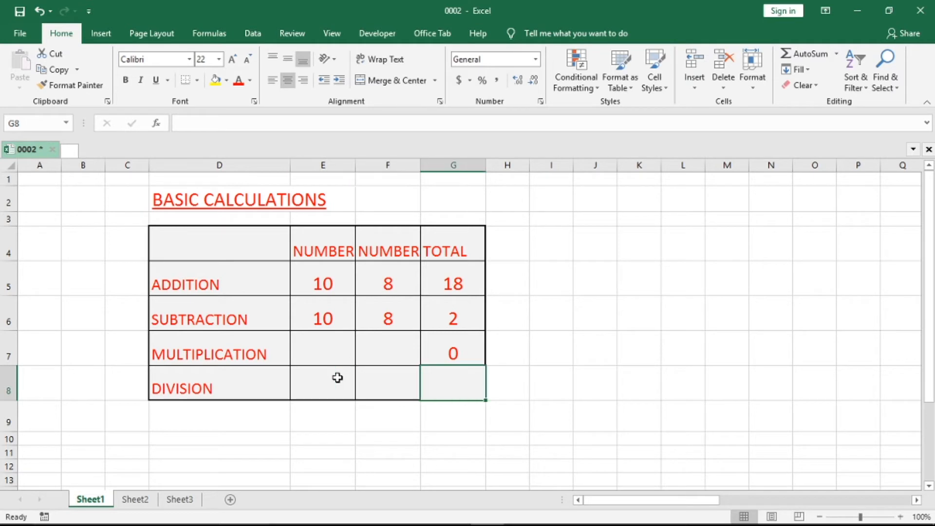
{"action": "type", "text": "="}
{"action": "left_click", "coordinate": [337, 377]}
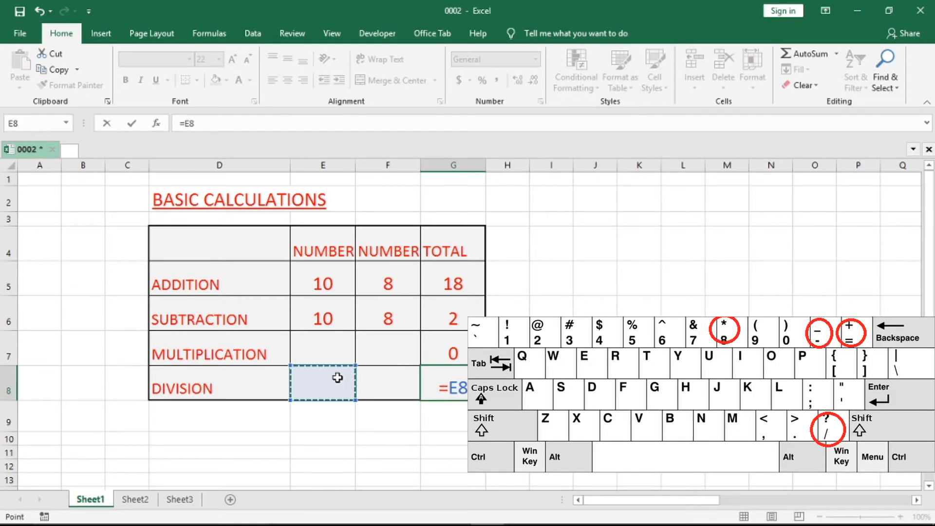
{"action": "type", "text": "/"}
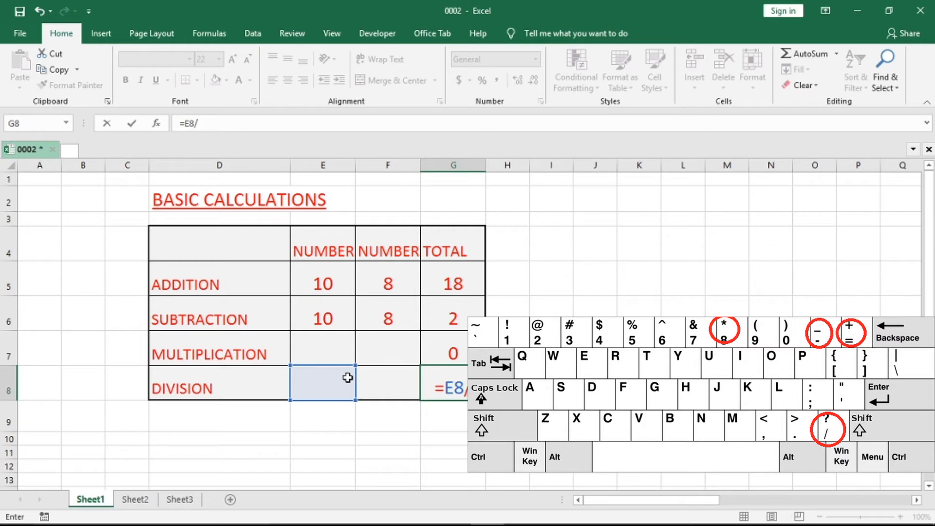
{"action": "left_click", "coordinate": [397, 381]}
{"action": "key", "text": "Return"}
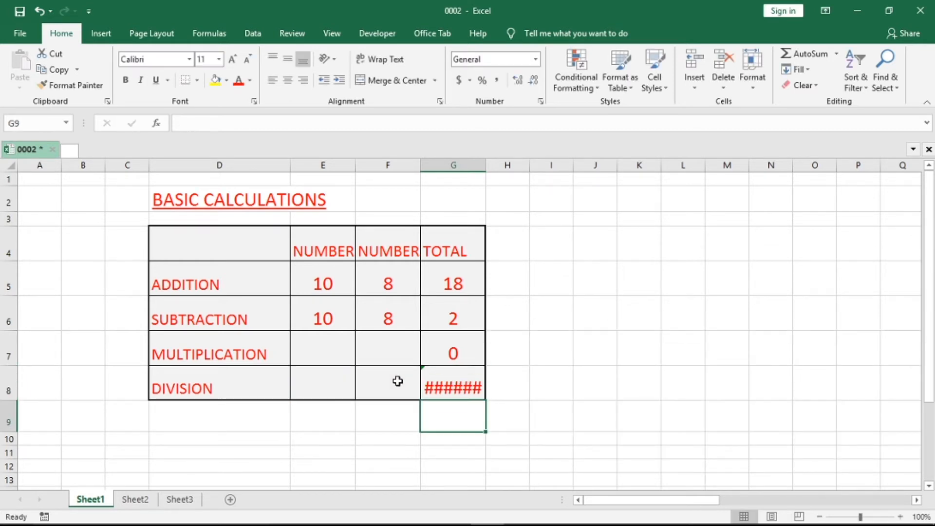
Enter 2 in E7 and 3 in F7 as the two numbers of the MULTIPLICATION row
{"action": "left_click", "coordinate": [329, 350]}
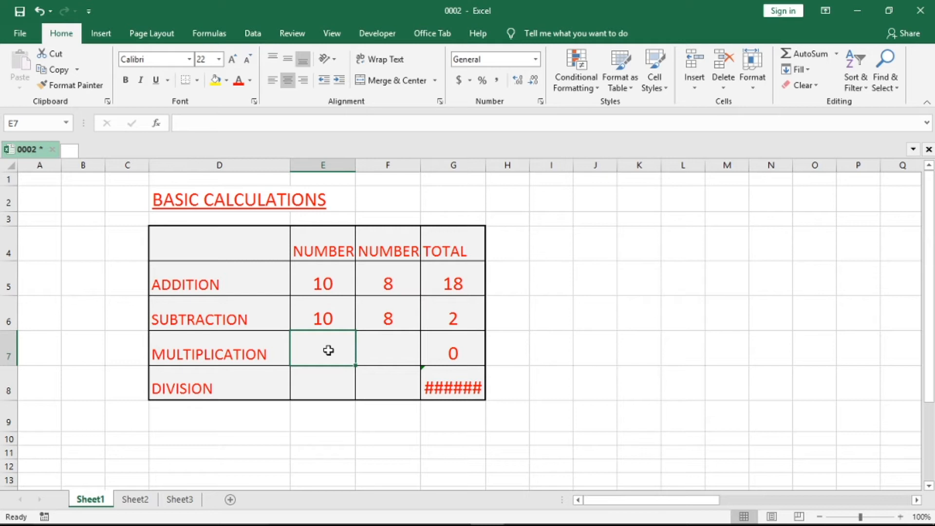
{"action": "type", "text": "2"}
{"action": "key", "text": "Tab"}
{"action": "type", "text": "3"}
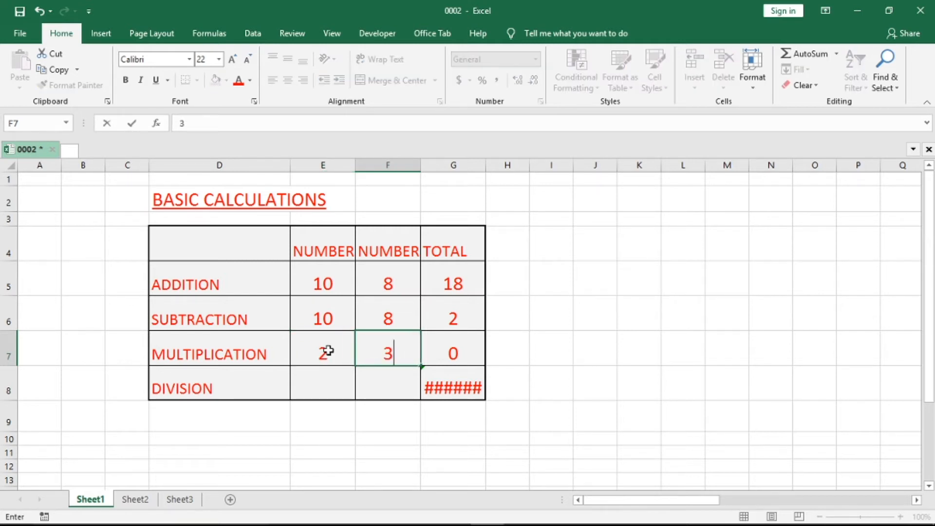
{"action": "key", "text": "Return"}
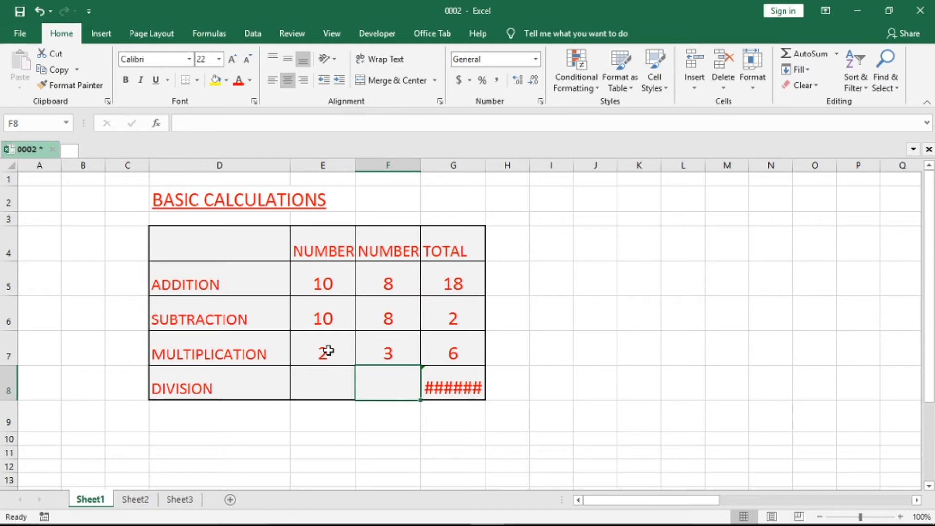
Enter 500 in E8 and 10 in F8 as the two numbers of the DIVISION row
{"action": "left_click", "coordinate": [326, 372]}
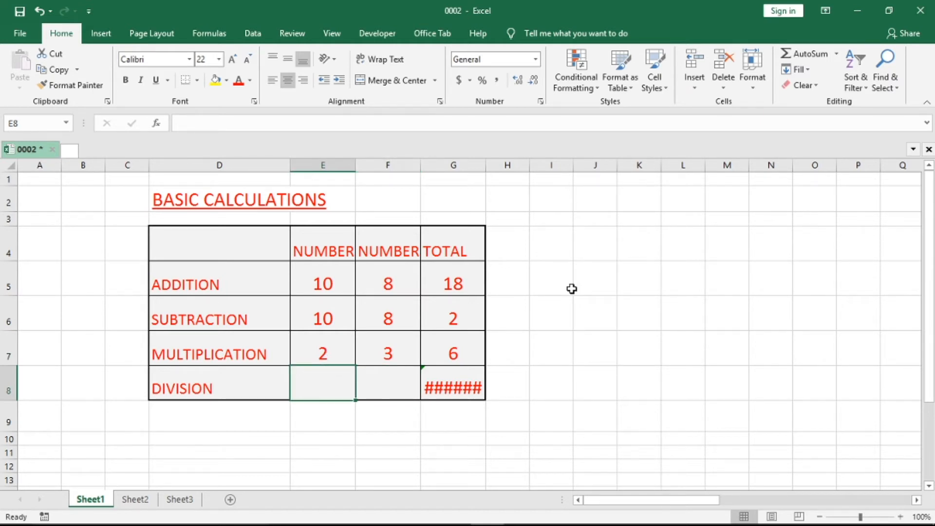
{"action": "type", "text": "500"}
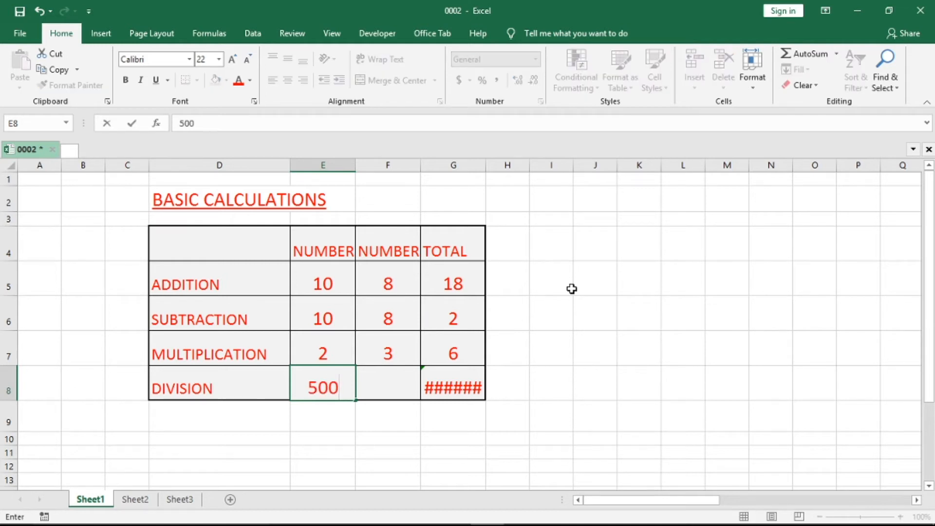
{"action": "key", "text": "Tab"}
{"action": "type", "text": "10"}
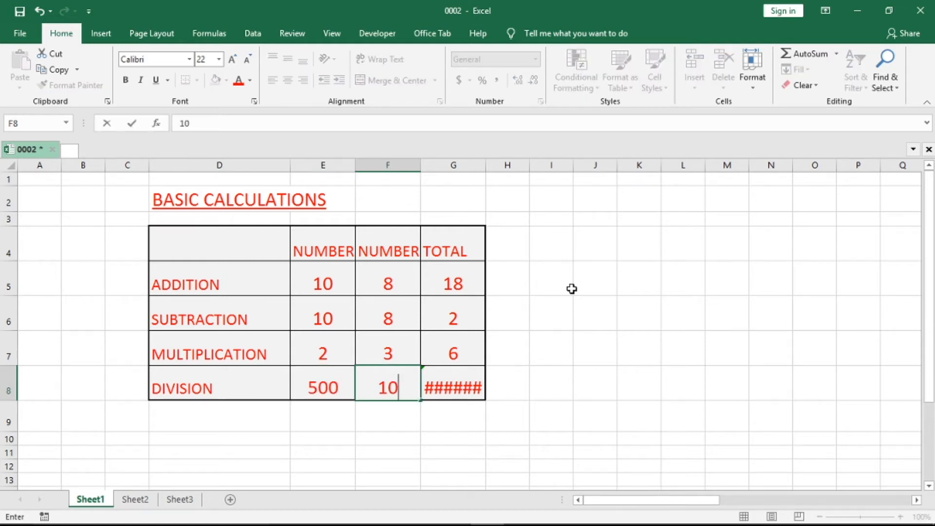
{"action": "key", "text": "Return"}
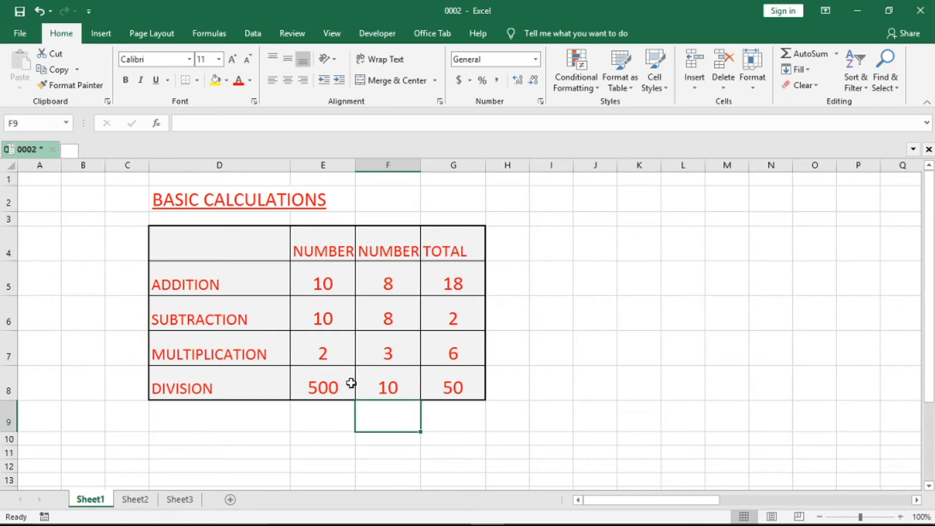
Change the second number of the DIVISION row in F8 to 5
{"action": "left_click", "coordinate": [380, 385]}
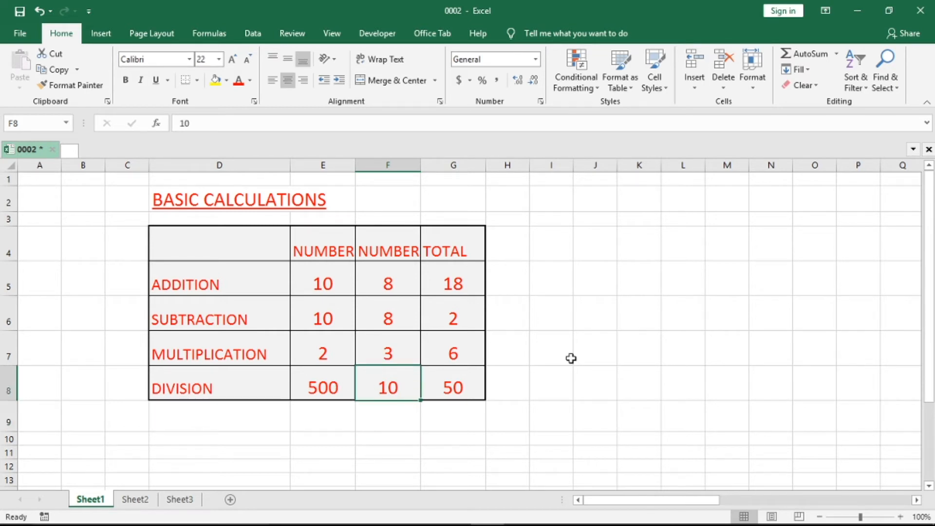
{"action": "type", "text": "5"}
{"action": "key", "text": "Return"}
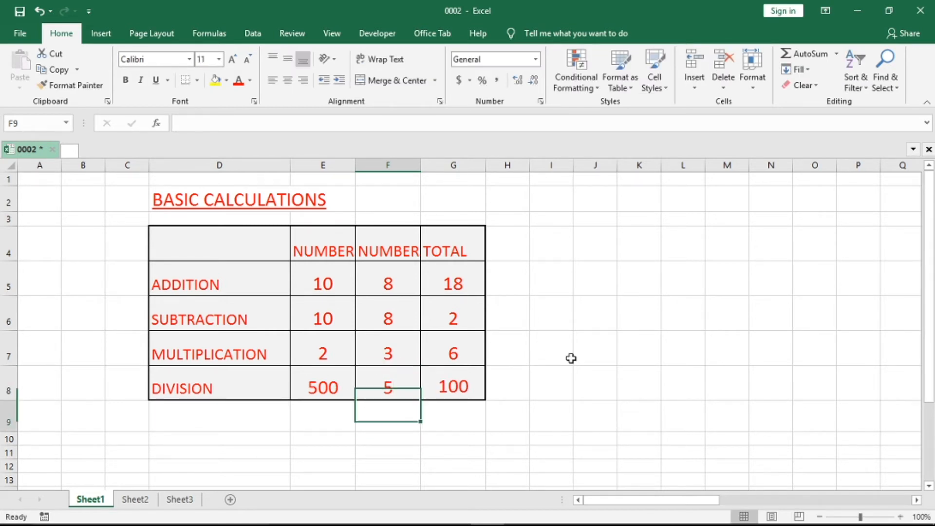
{"action": "left_click", "coordinate": [552, 316]}
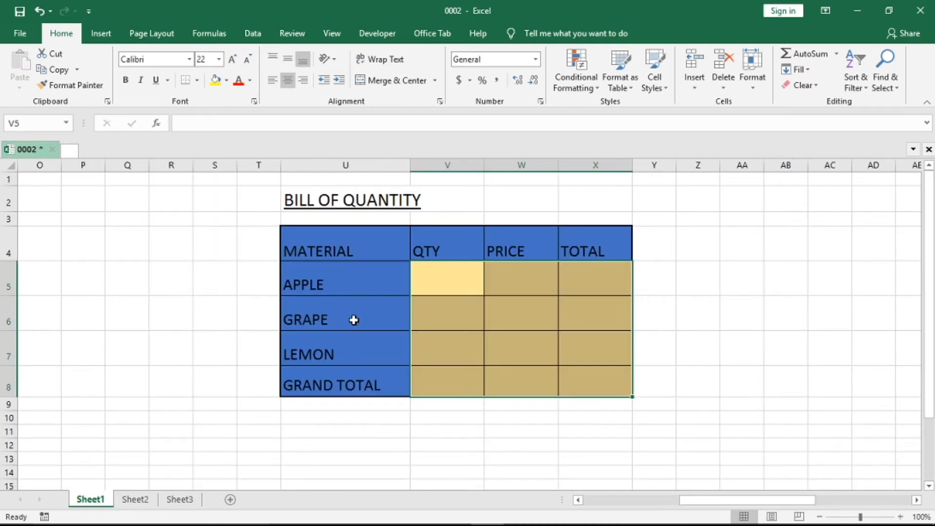
Examine the title, material names and column headings of the BILL OF QUANTITY table
{"action": "left_click", "coordinate": [354, 320]}
{"action": "left_click", "coordinate": [363, 250]}
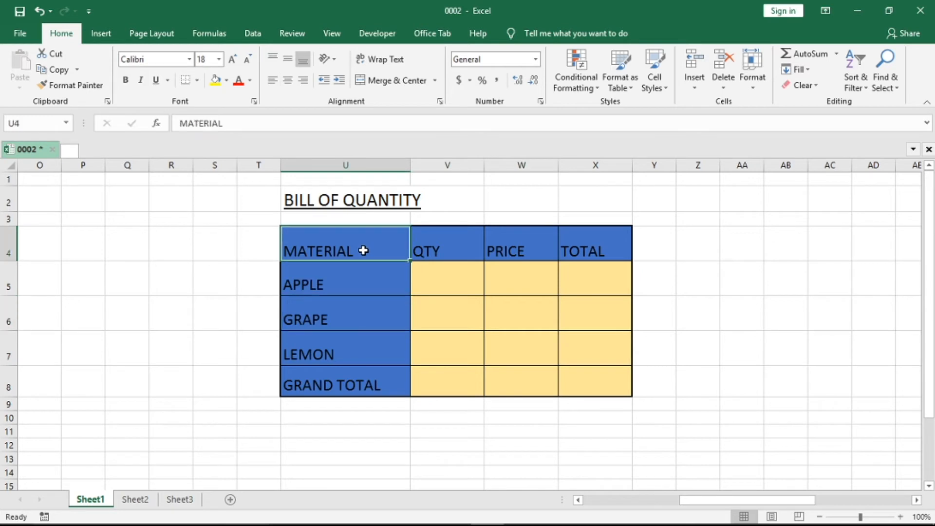
{"action": "left_click", "coordinate": [384, 197]}
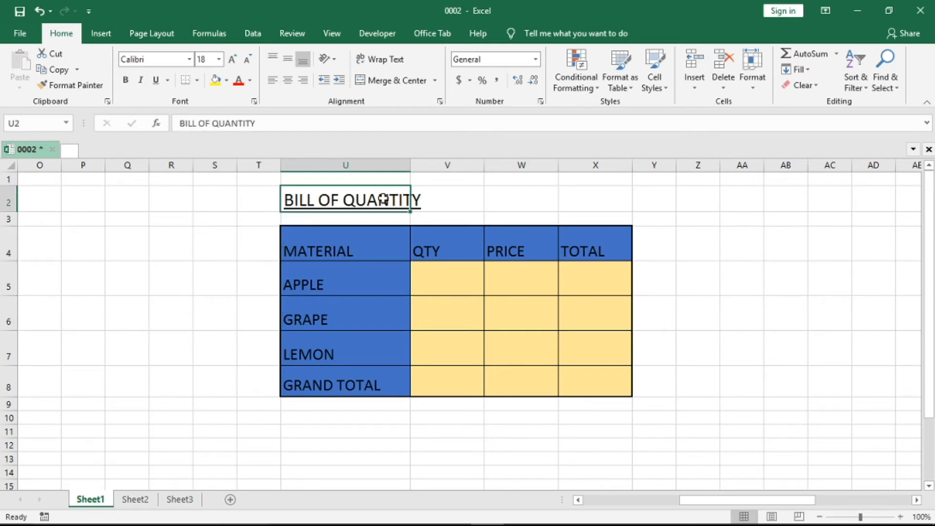
{"action": "left_click", "coordinate": [356, 256]}
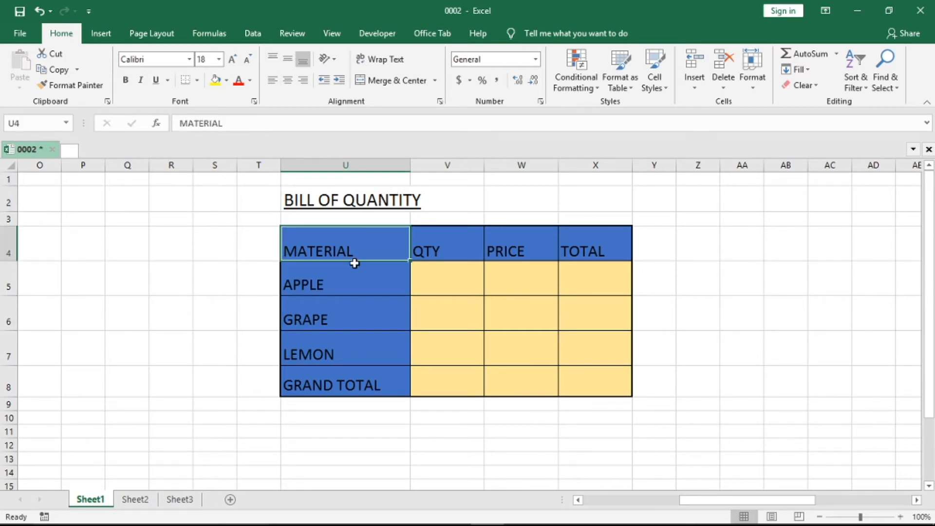
{"action": "left_click", "coordinate": [363, 286]}
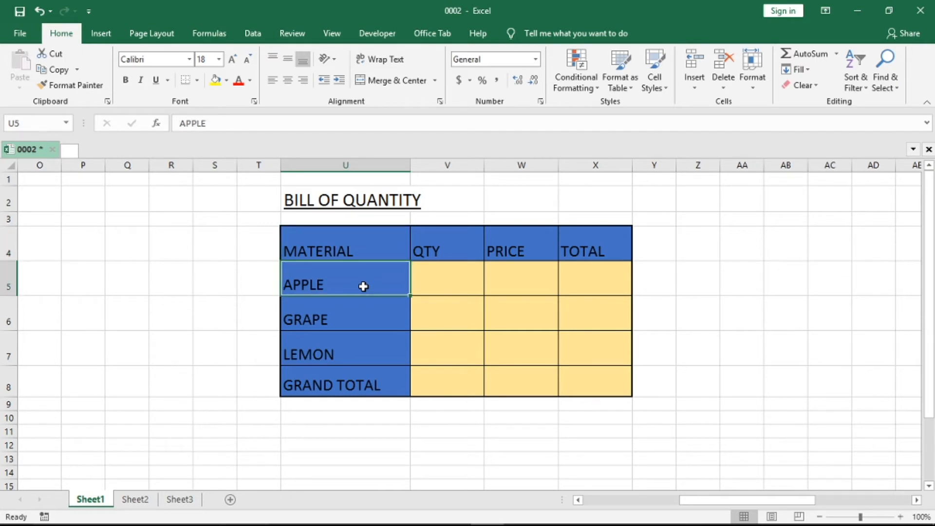
{"action": "key", "text": "Down"}
{"action": "key", "text": "Down"}
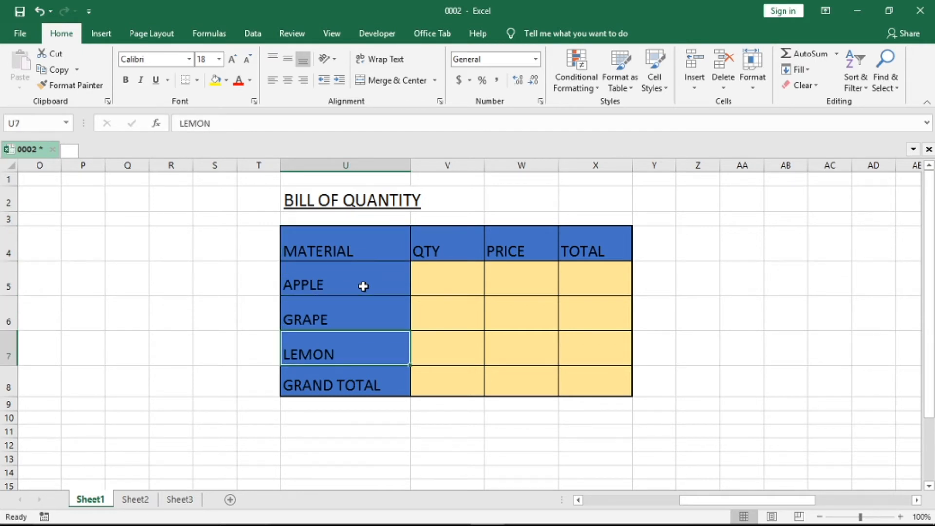
{"action": "key", "text": "Up"}
{"action": "key", "text": "Up"}
{"action": "key", "text": "Right"}
{"action": "key", "text": "Up"}
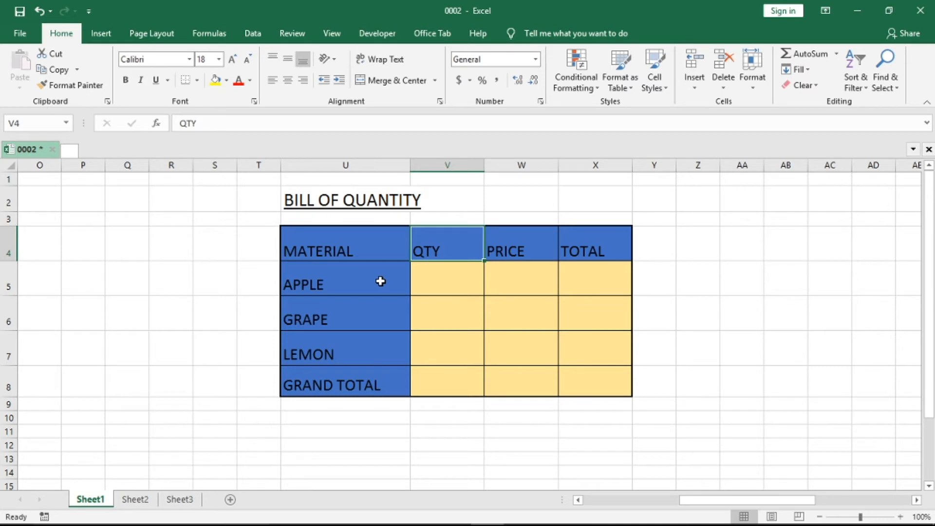
{"action": "left_click", "coordinate": [514, 247]}
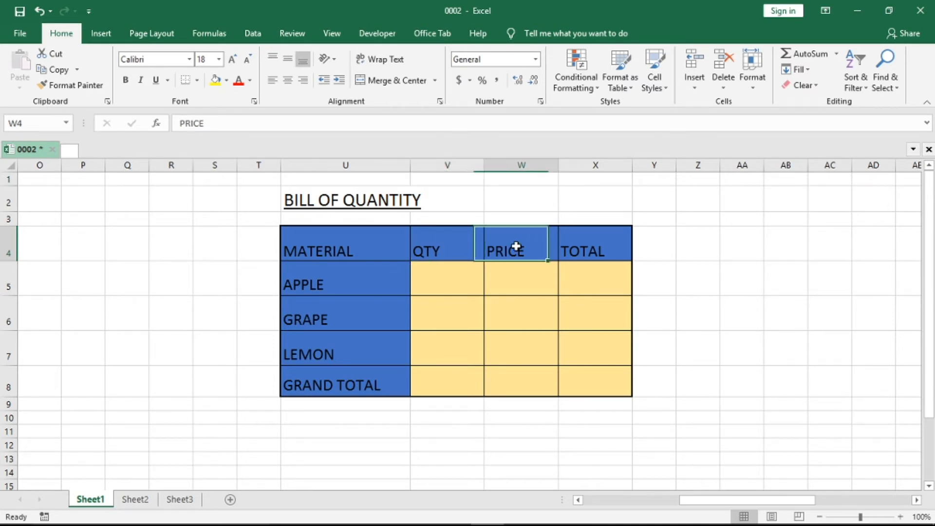
{"action": "left_click", "coordinate": [579, 251]}
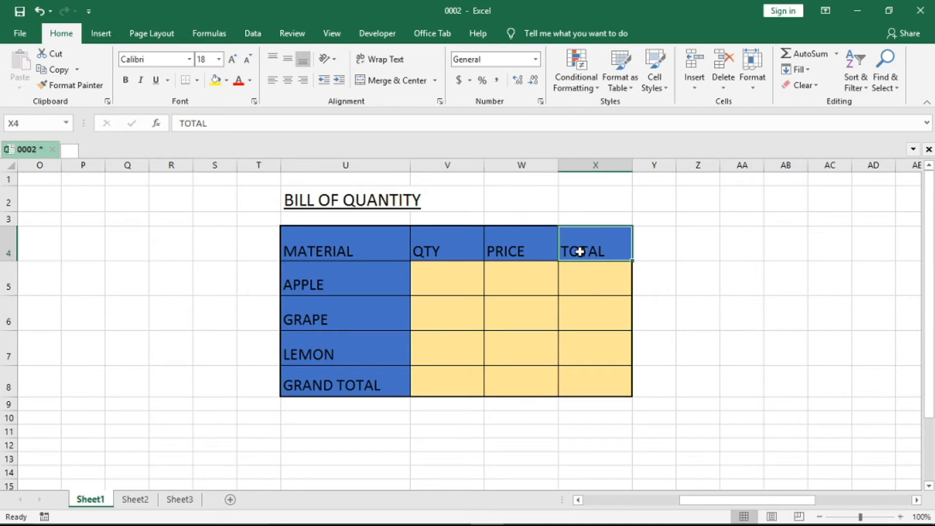
Enter the formula =V5*W5 in cell X5 to multiply quantity by price for the APPLE total
{"action": "left_click", "coordinate": [604, 278]}
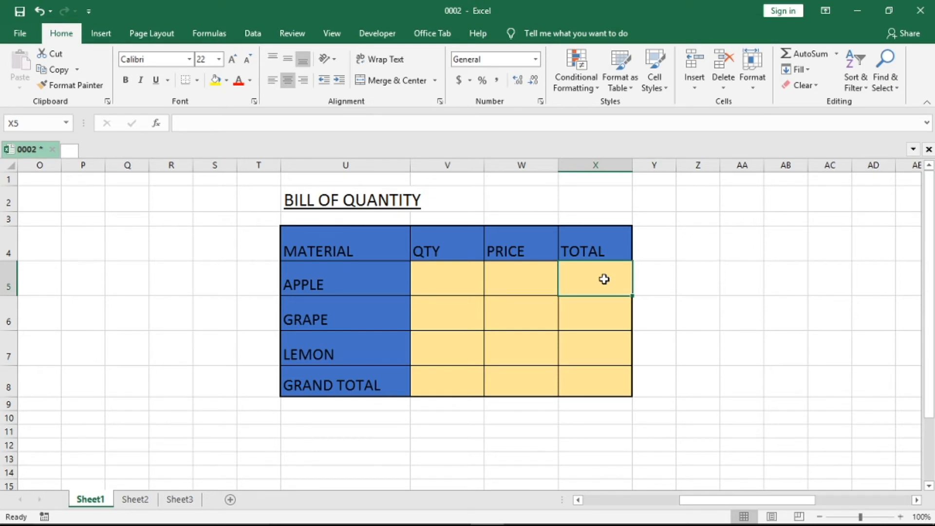
{"action": "type", "text": "="}
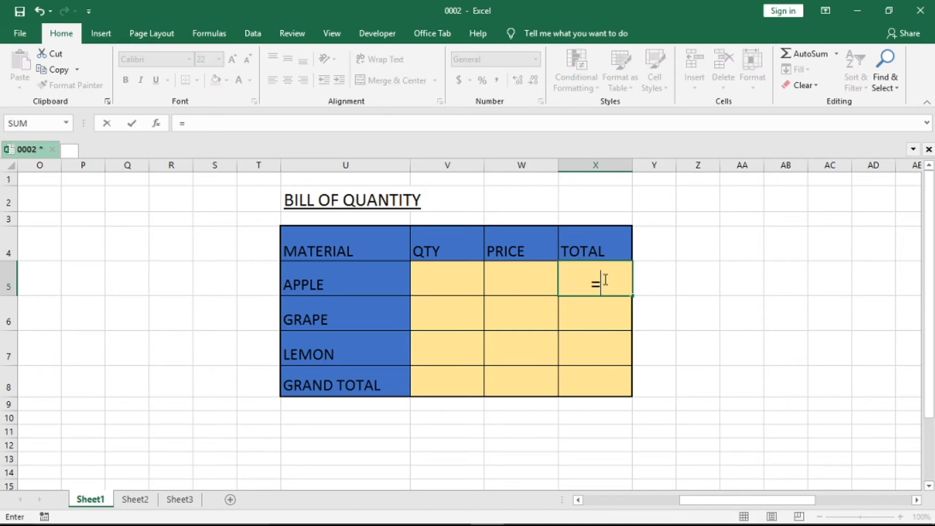
{"action": "left_click", "coordinate": [439, 276]}
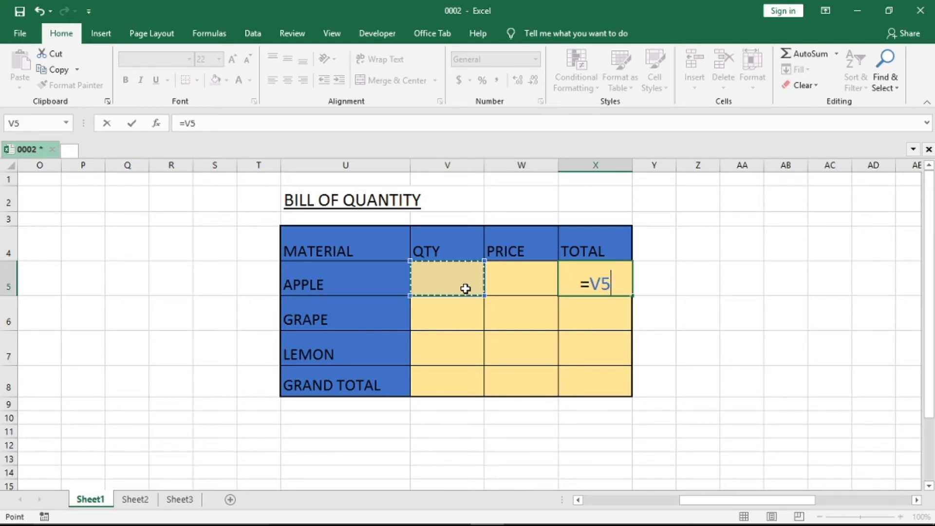
{"action": "type", "text": "*"}
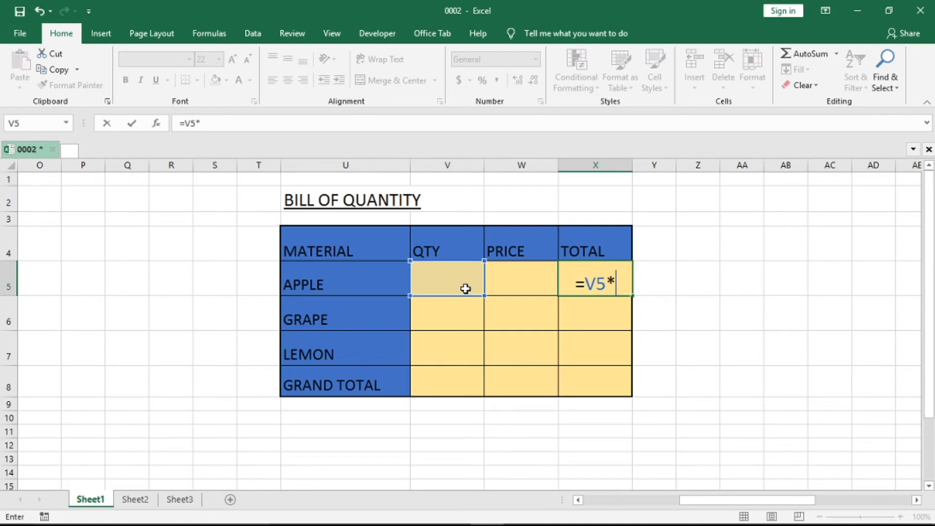
{"action": "left_click", "coordinate": [523, 275]}
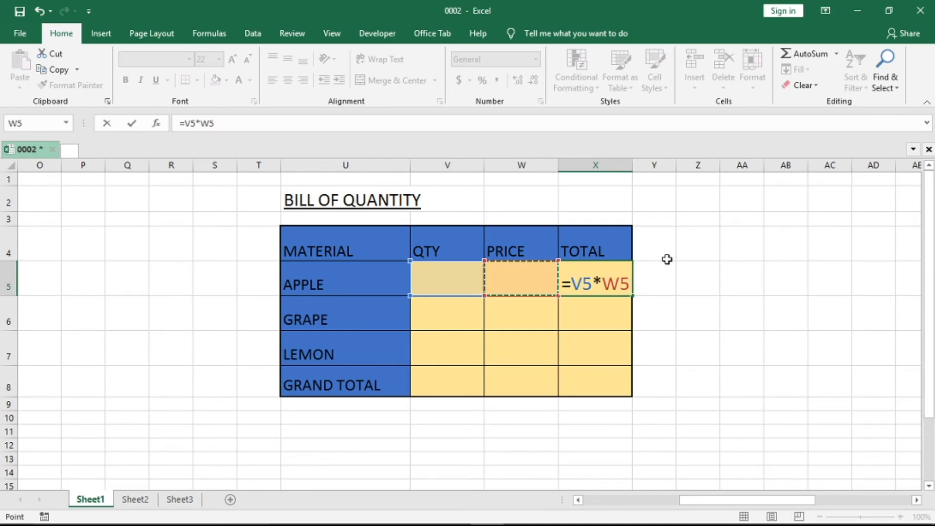
{"action": "key", "text": "Return"}
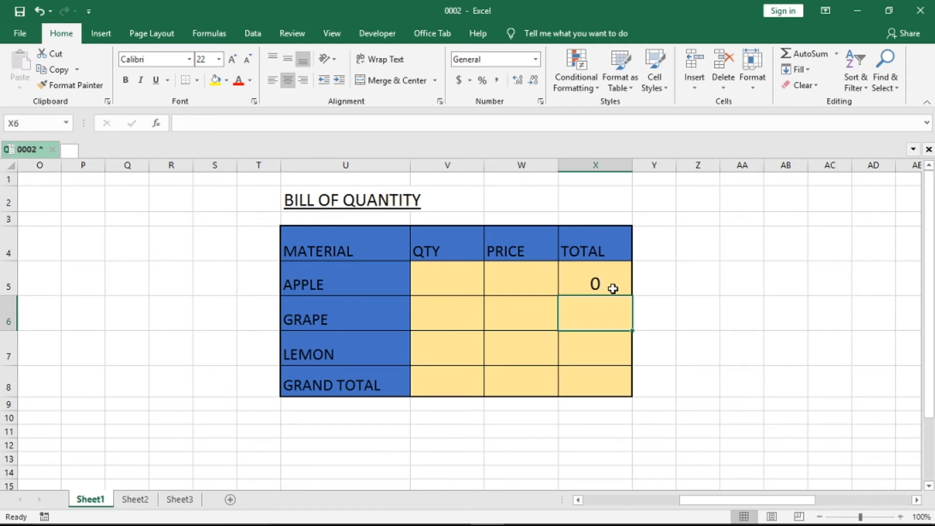
Copy the APPLE total formula from X5 down to X7, and check the formulas in the GRAPE and LEMON totals
{"action": "left_click", "coordinate": [612, 288]}
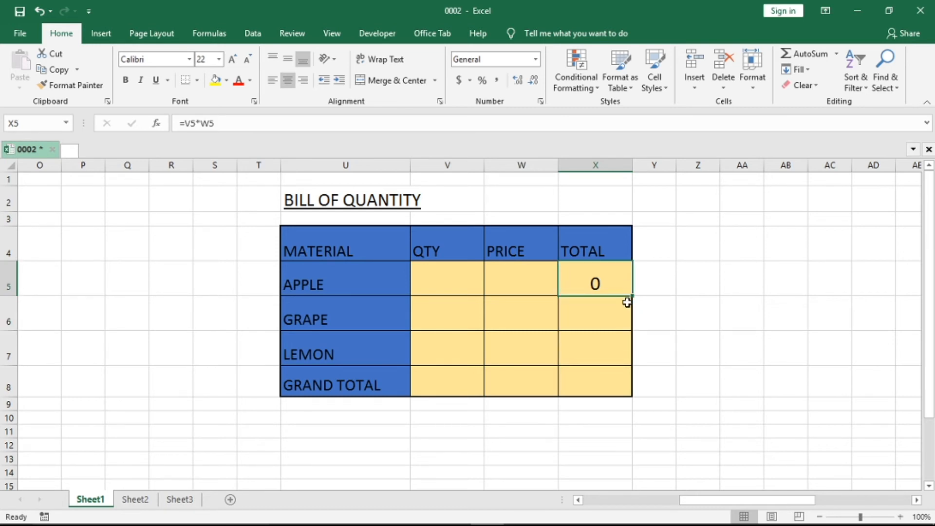
{"action": "left_click_drag", "start_coordinate": [633, 298], "coordinate": [630, 363]}
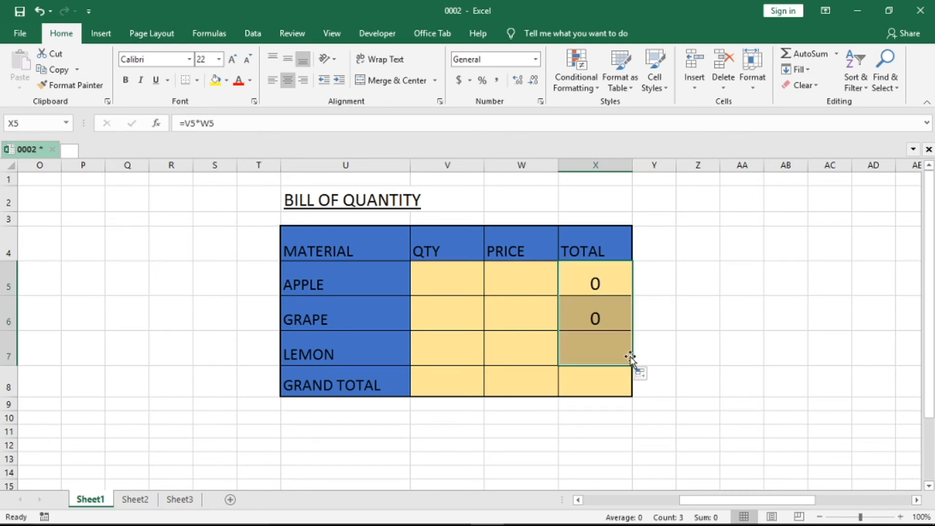
{"action": "double_click", "coordinate": [613, 320]}
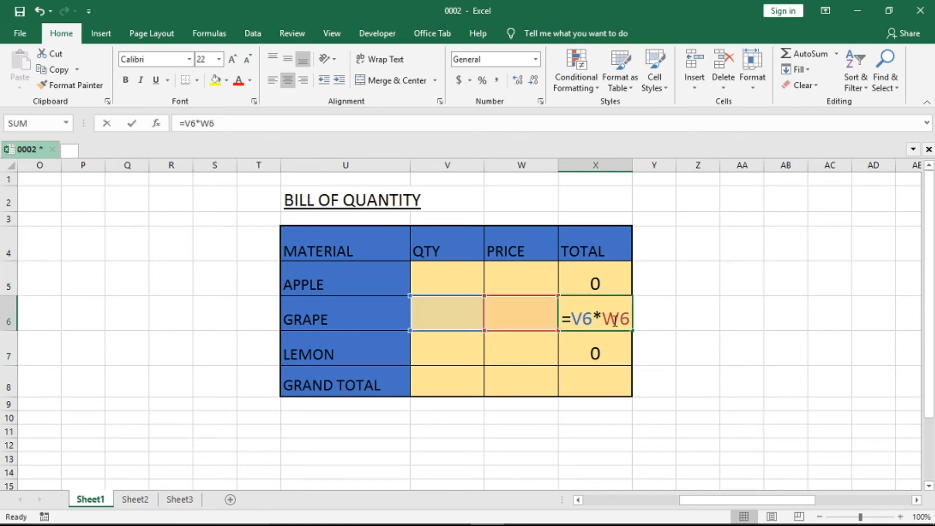
{"action": "key", "text": "Escape"}
{"action": "double_click", "coordinate": [615, 351]}
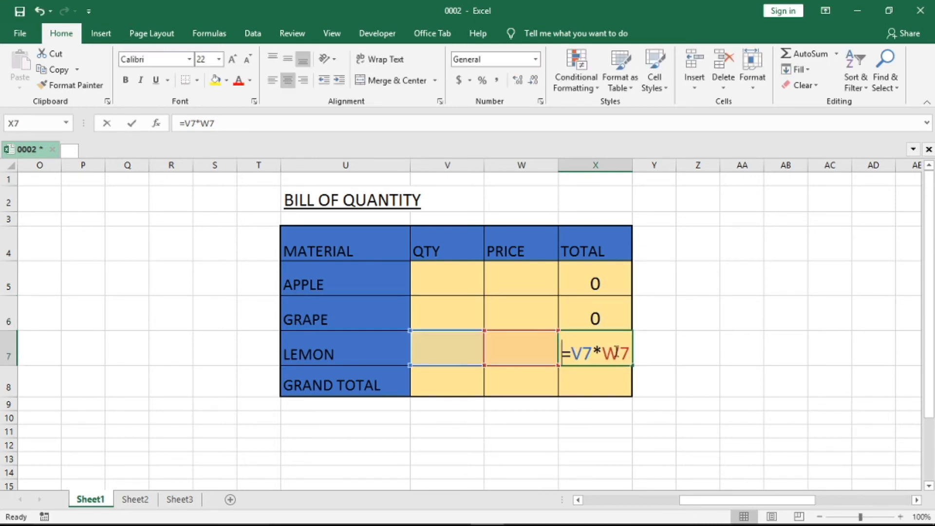
{"action": "key", "text": "Escape"}
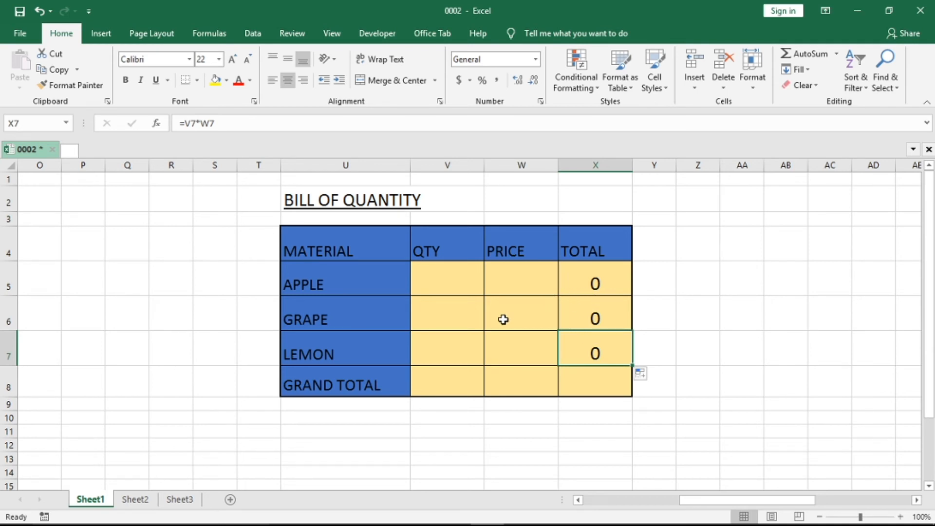
Enter a quantity of 2 and a price of 40 for APPLE in V5 and W5
{"action": "left_click", "coordinate": [460, 278]}
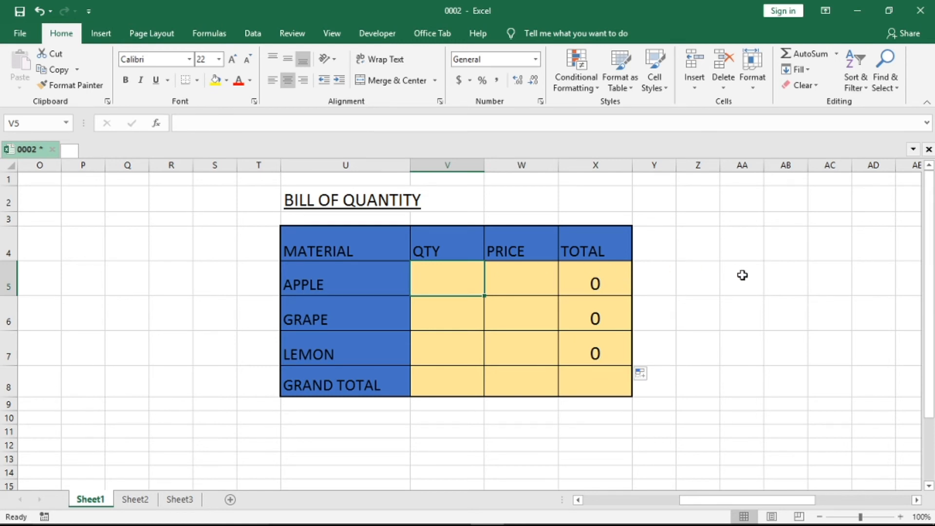
{"action": "type", "text": "2"}
{"action": "key", "text": "Tab"}
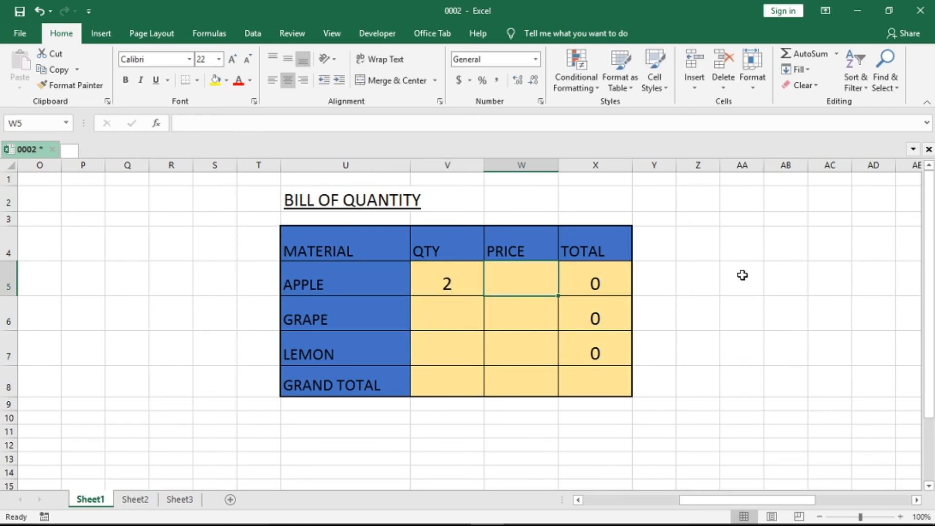
{"action": "type", "text": "40"}
{"action": "key", "text": "Return"}
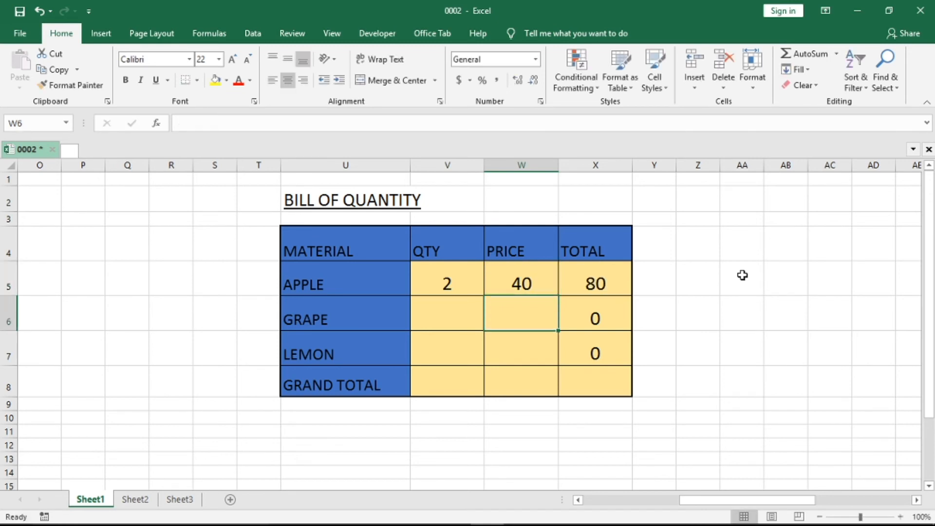
Enter a quantity of 3 and a price of 30 for GRAPE in V6 and W6
{"action": "key", "text": "Left"}
{"action": "key", "text": "Right"}
{"action": "key", "text": "Up"}
{"action": "key", "text": "Down"}
{"action": "key", "text": "Left"}
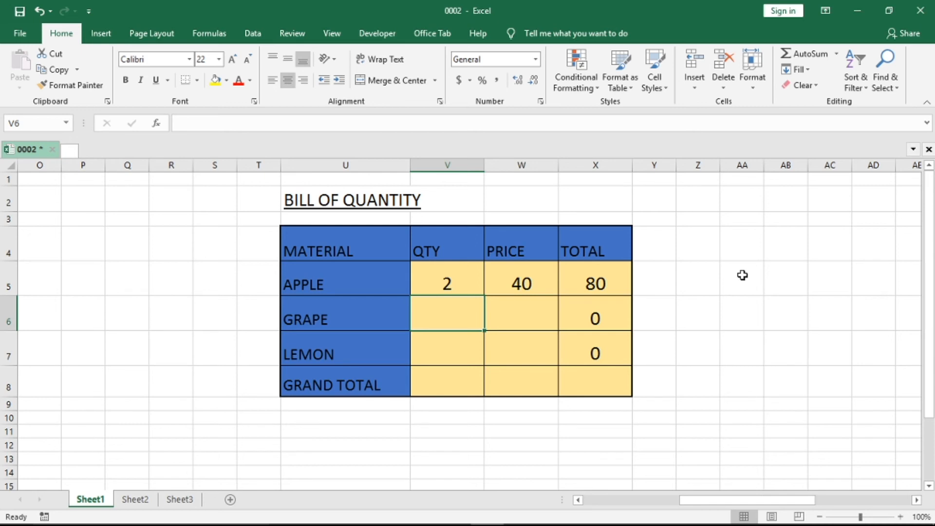
{"action": "type", "text": "3"}
{"action": "key", "text": "Tab"}
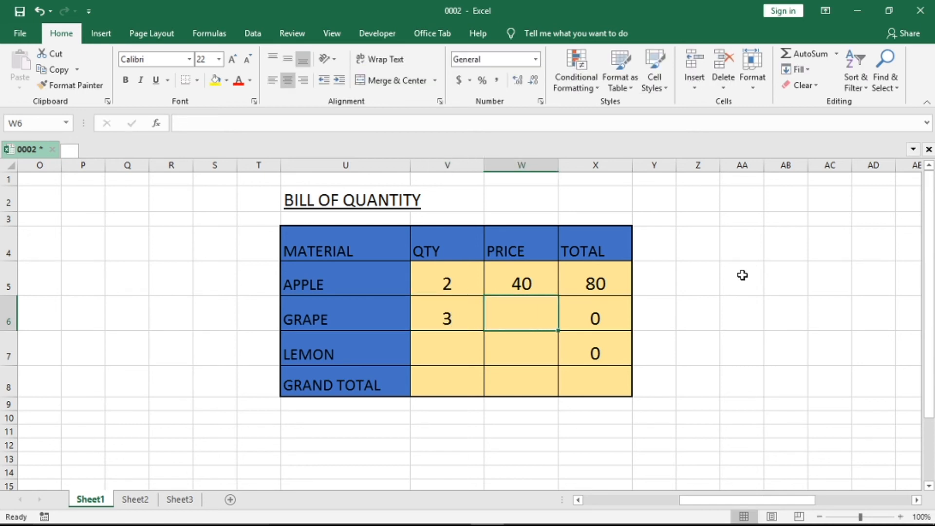
{"action": "type", "text": "30"}
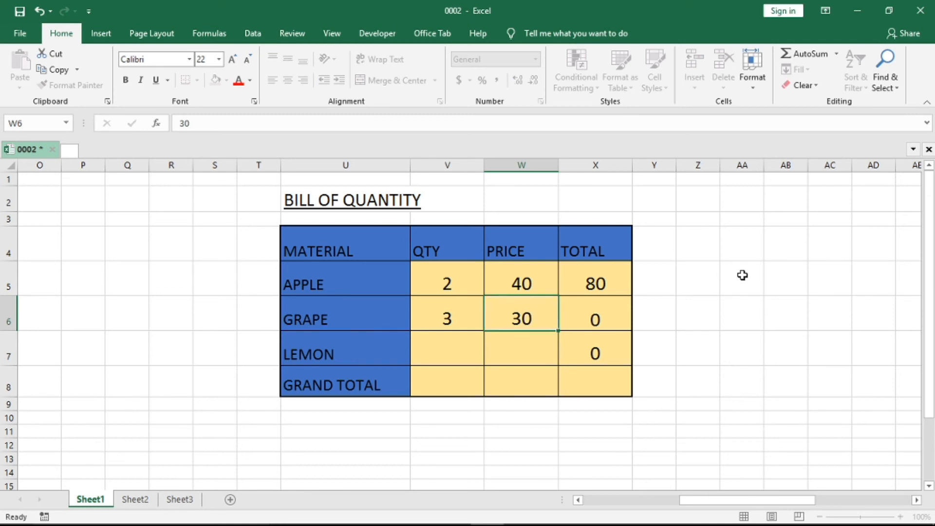
{"action": "key", "text": "Return"}
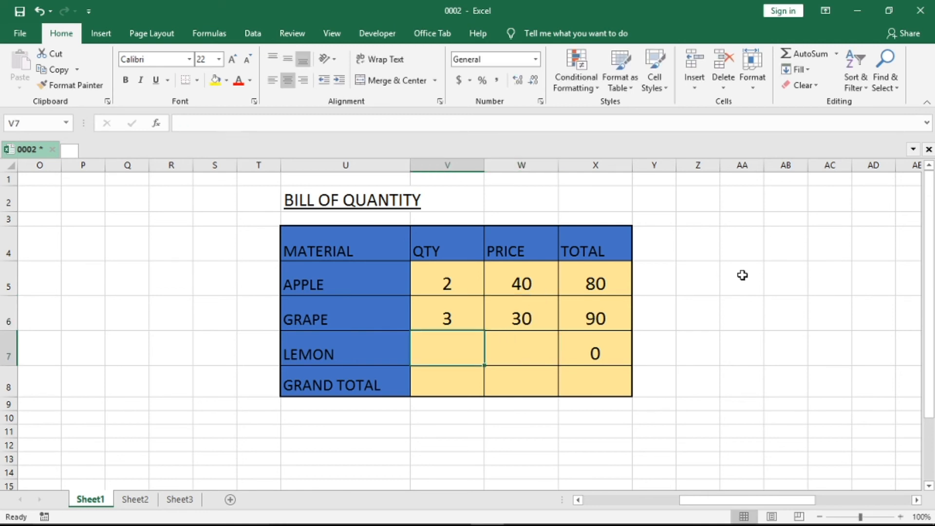
Enter a quantity of 5 and a price of 20 for LEMON in V7 and W7
{"action": "type", "text": "5"}
{"action": "key", "text": "Tab"}
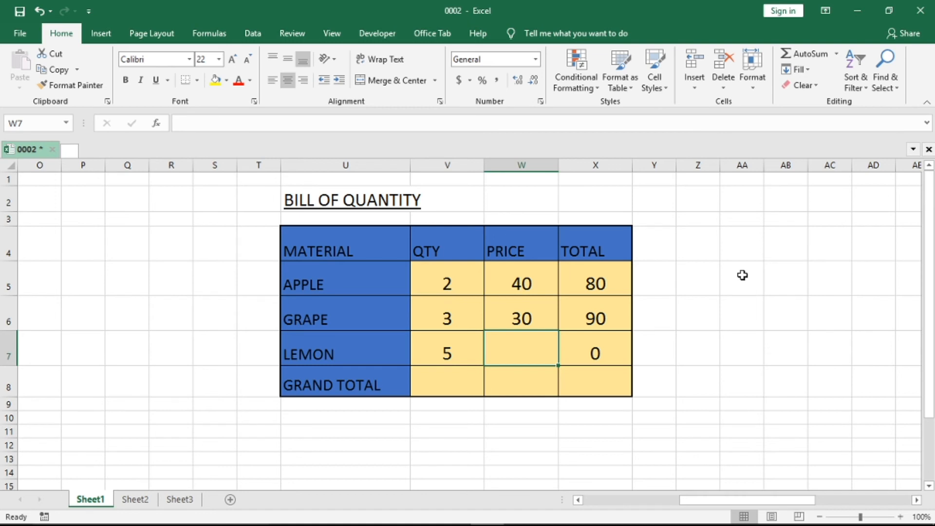
{"action": "type", "text": "20"}
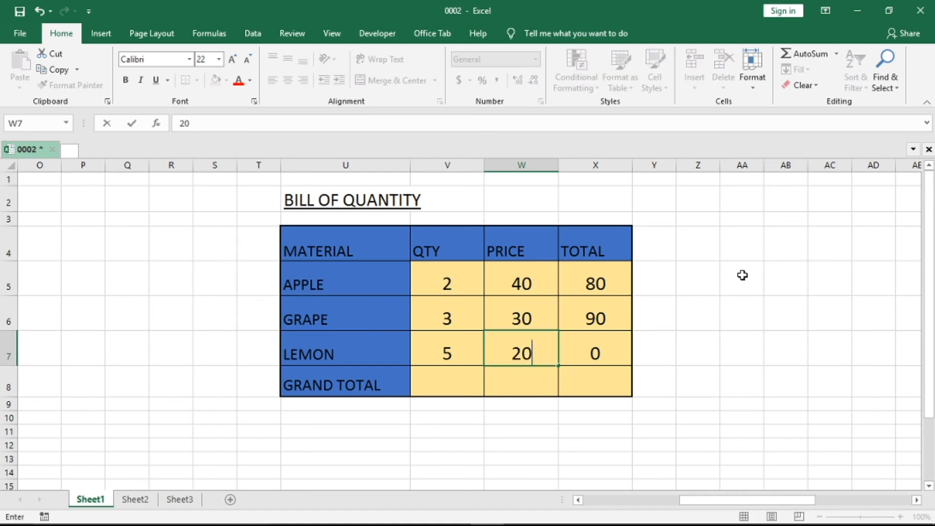
{"action": "key", "text": "Return"}
Enter the formula =V5+V6+V7 in cell V8 to add up the quantities in the GRAND TOTAL row
{"action": "key", "text": "Left"}
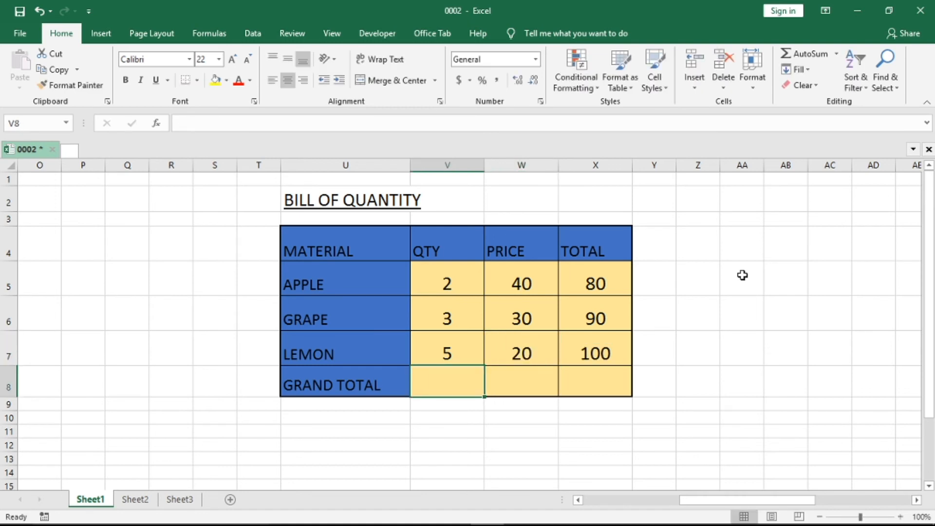
{"action": "key", "text": "Left"}
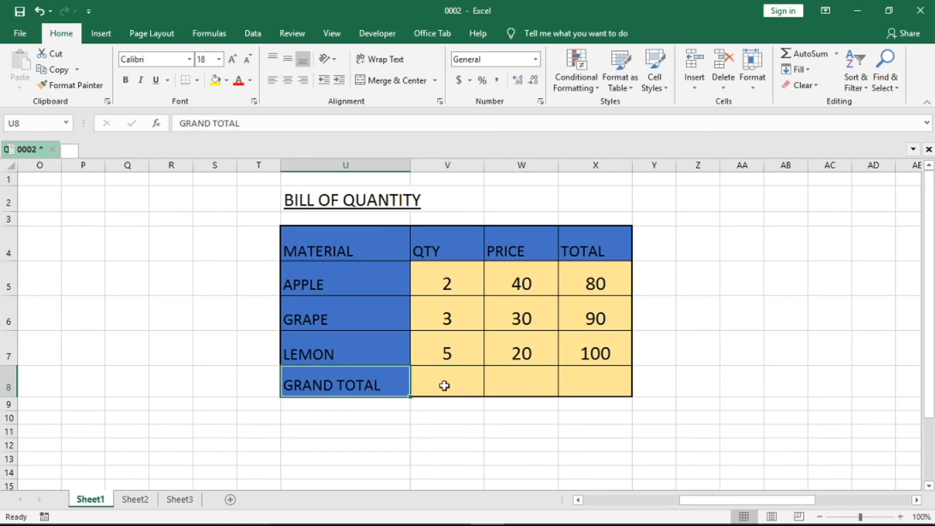
{"action": "left_click", "coordinate": [444, 385]}
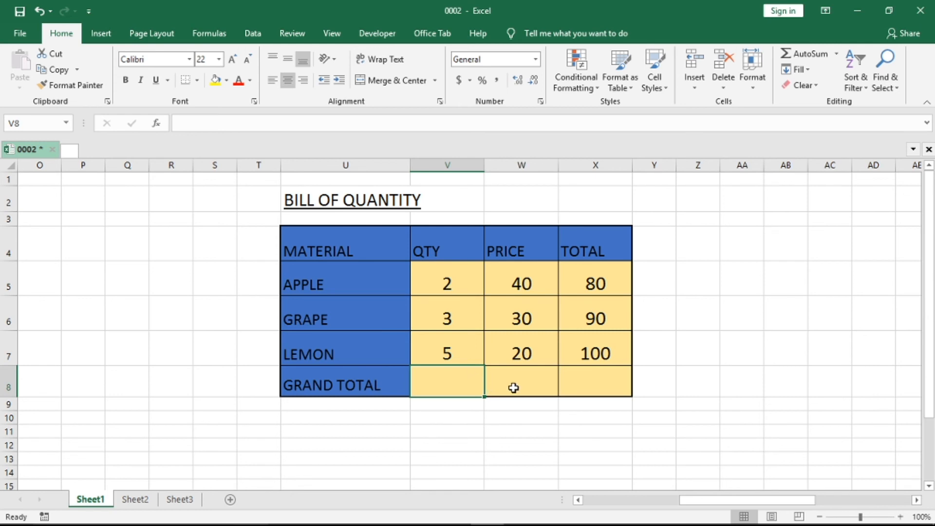
{"action": "type", "text": "="}
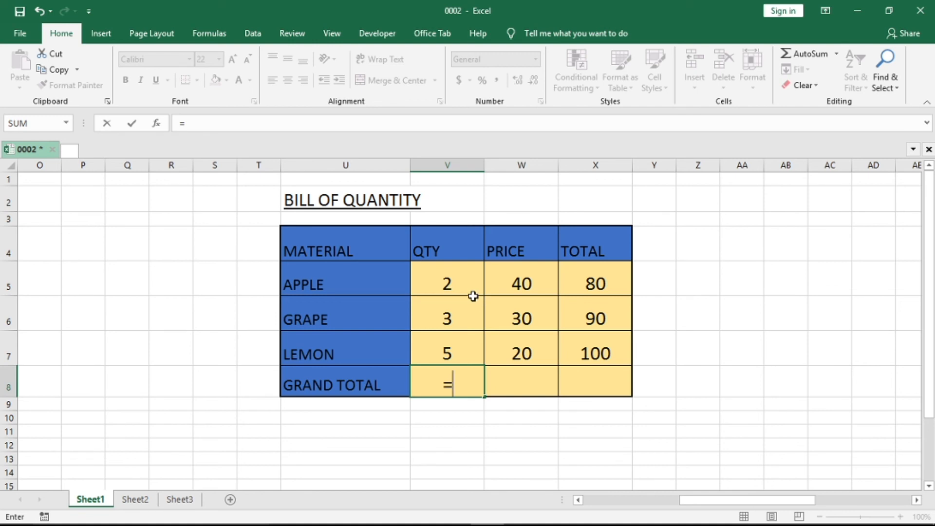
{"action": "left_click", "coordinate": [464, 287]}
{"action": "type", "text": "+"}
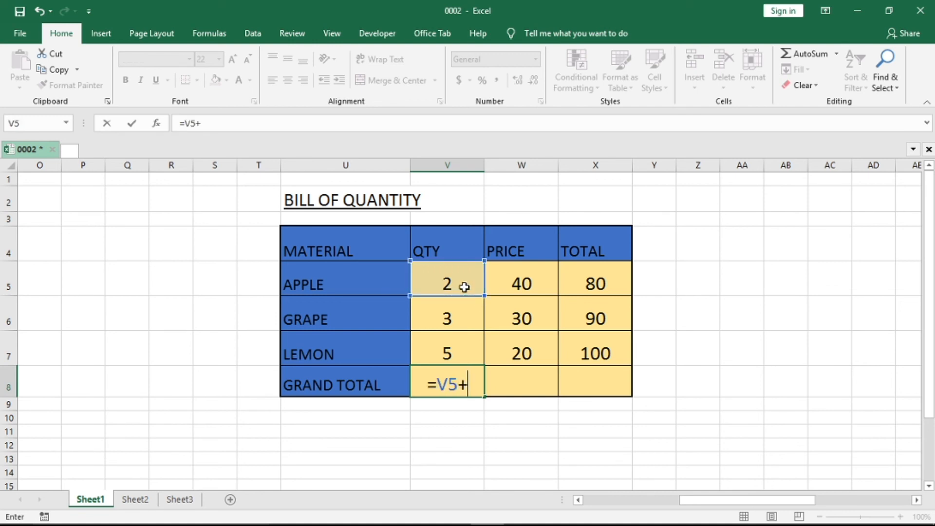
{"action": "left_click", "coordinate": [451, 320]}
{"action": "type", "text": "+"}
{"action": "left_click", "coordinate": [447, 347]}
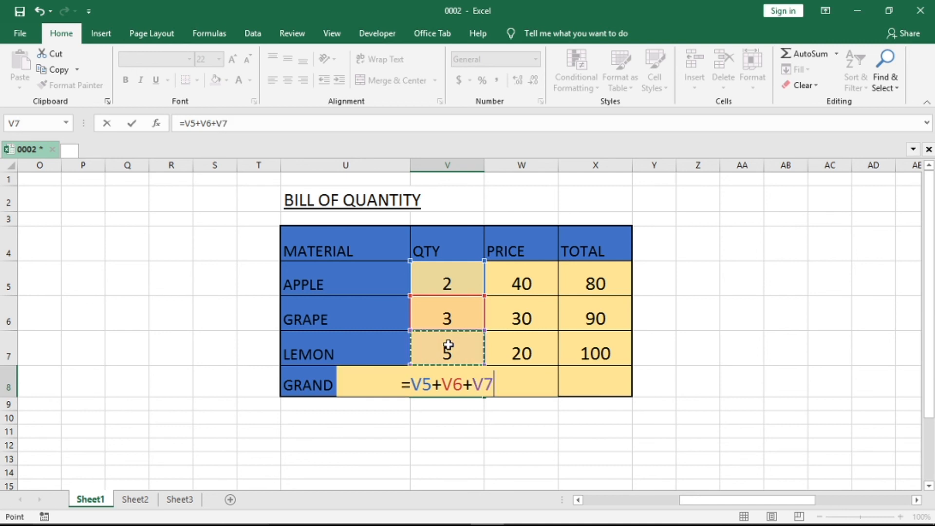
{"action": "key", "text": "Return"}
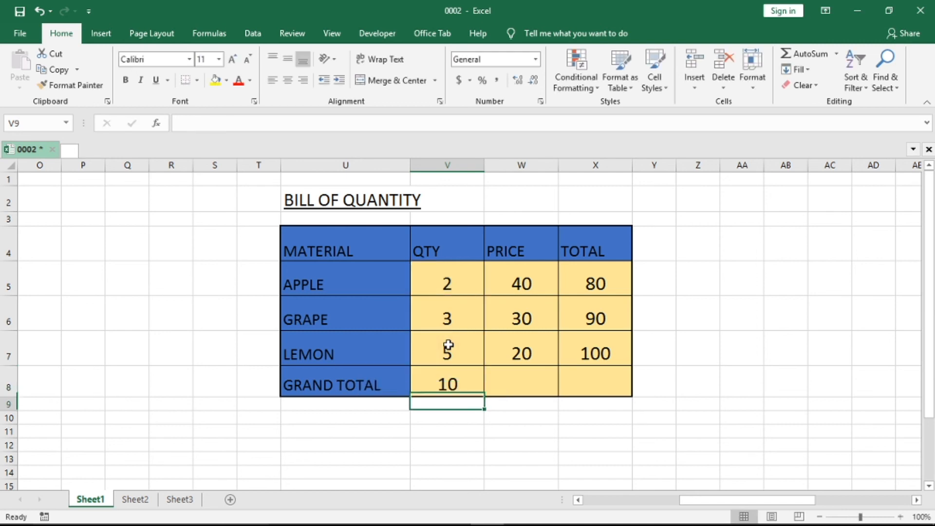
Use AutoSum in the GRAND TOTAL row to enter =SUM(W5:W7) in W8 and =SUM(X5:X7) in X8
{"action": "left_click", "coordinate": [506, 383]}
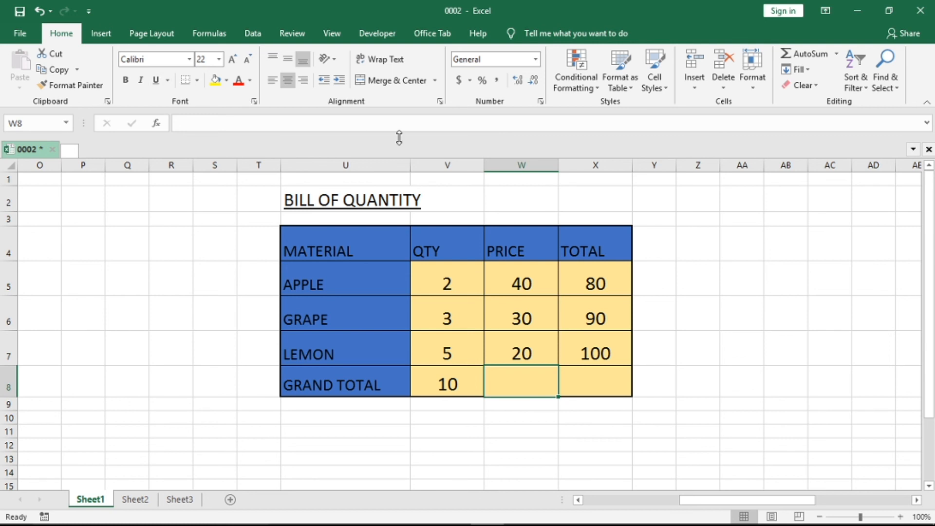
{"action": "left_click", "coordinate": [819, 54]}
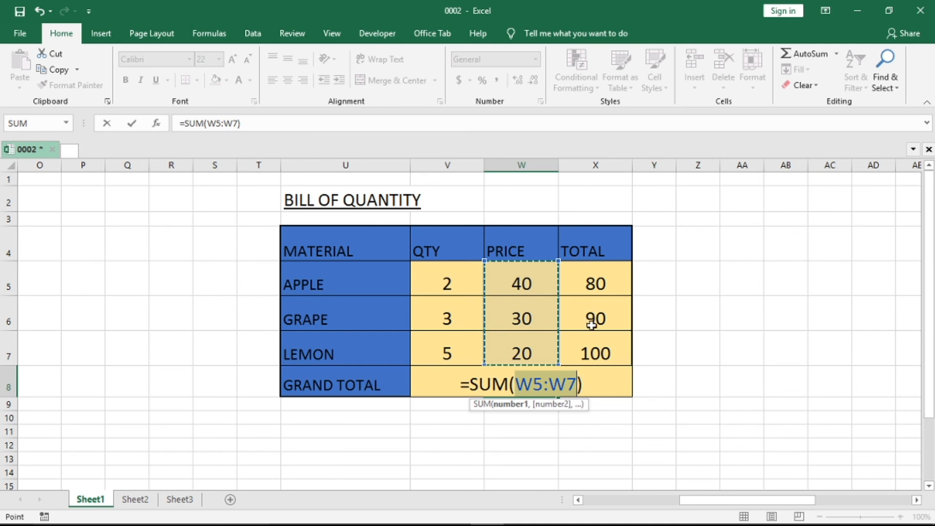
{"action": "key", "text": "Return"}
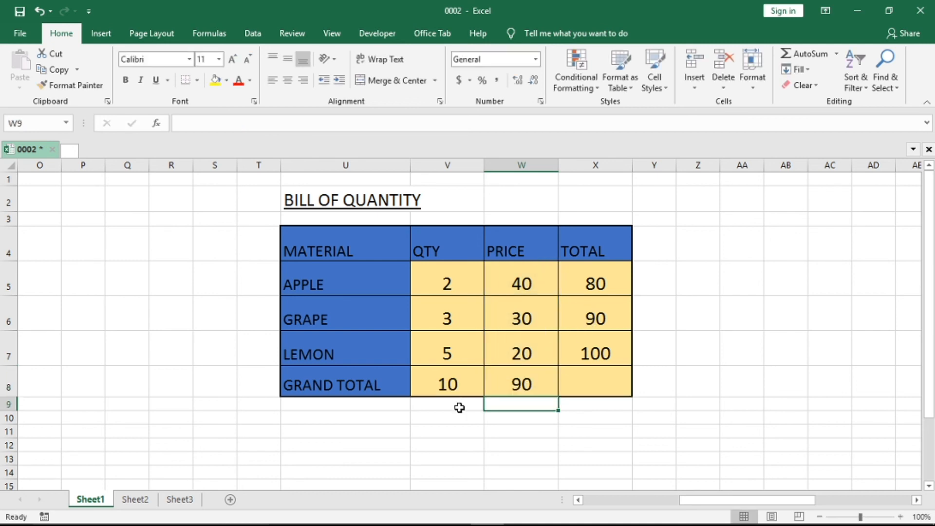
{"action": "left_click", "coordinate": [598, 379]}
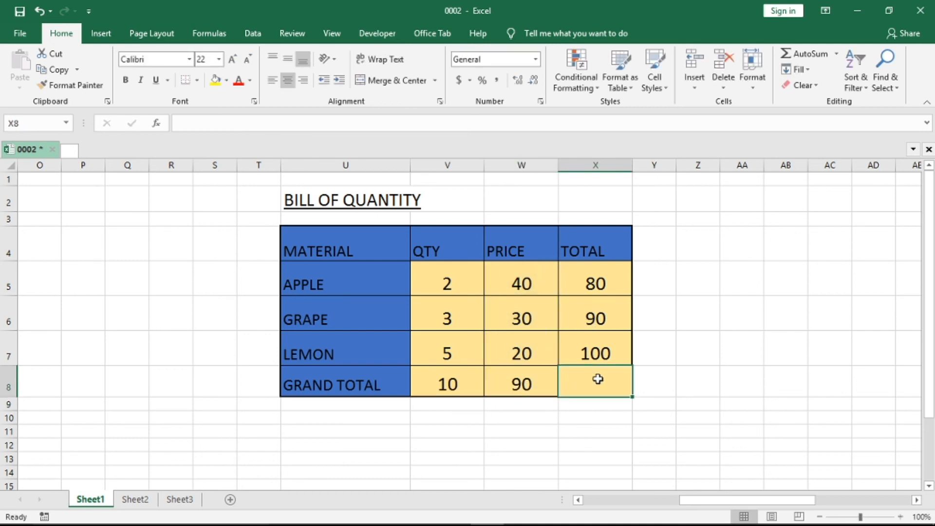
{"action": "left_click", "coordinate": [819, 50]}
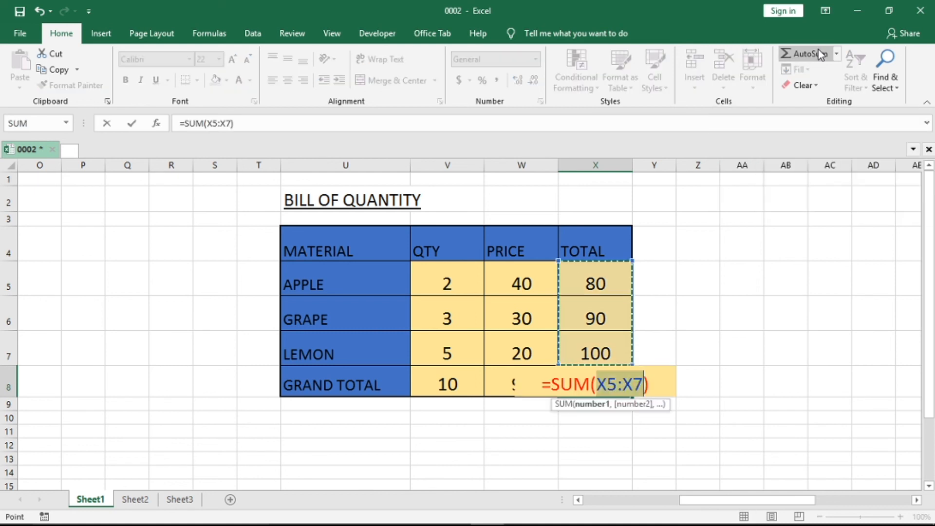
{"action": "key", "text": "Return"}
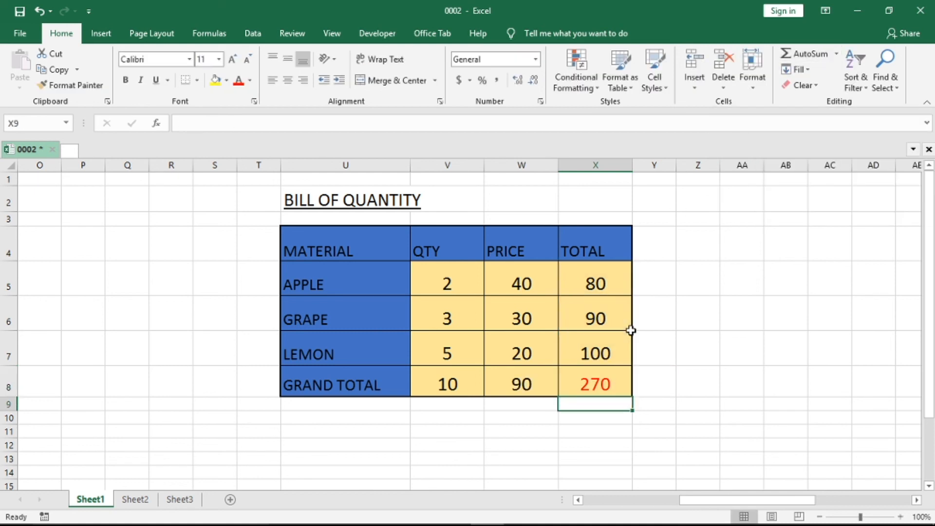
{"action": "left_click", "coordinate": [599, 379]}
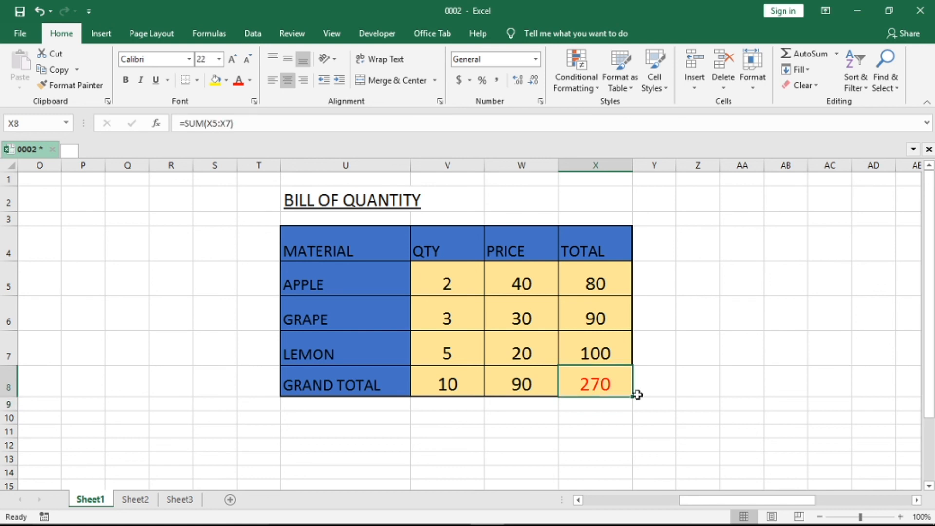